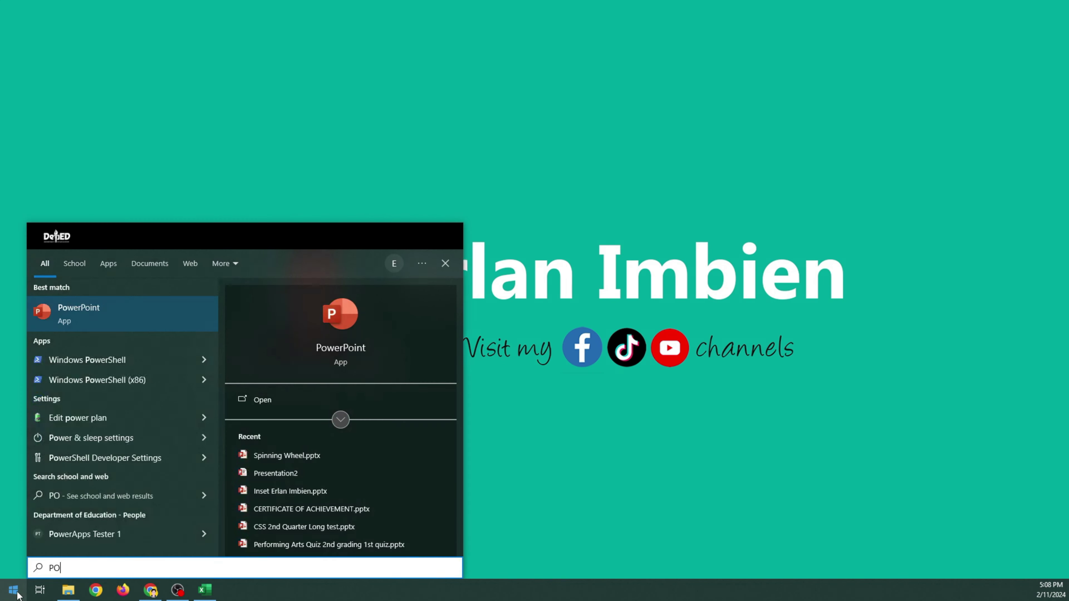
Launch PowerPoint from the Start menu search results.
left_click(113, 321)
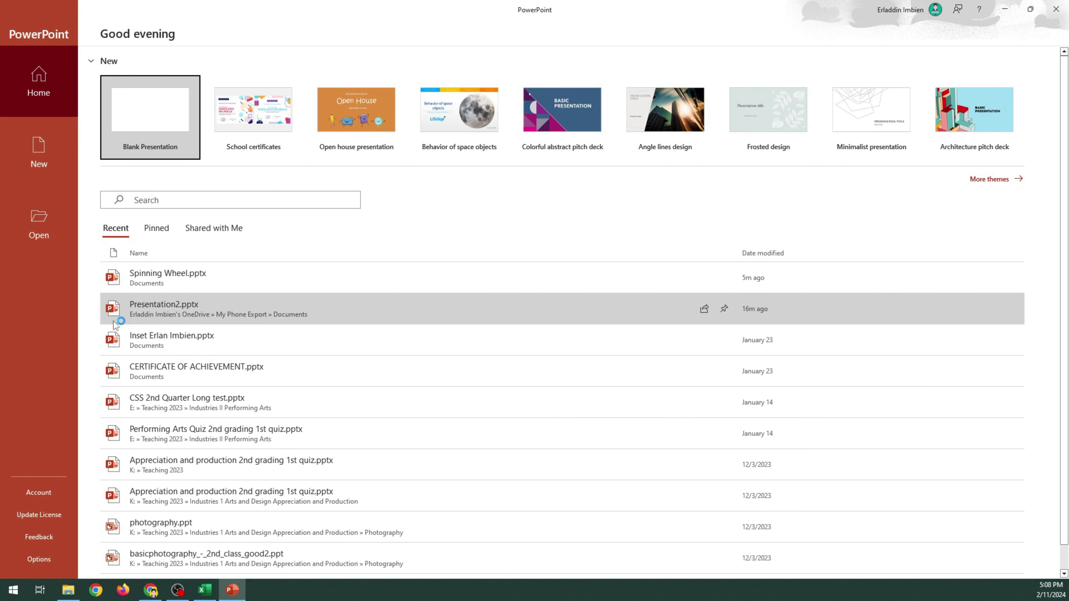
Start a blank presentation, dismiss Designer, and delete the title and subtitle placeholders.
left_click(152, 125)
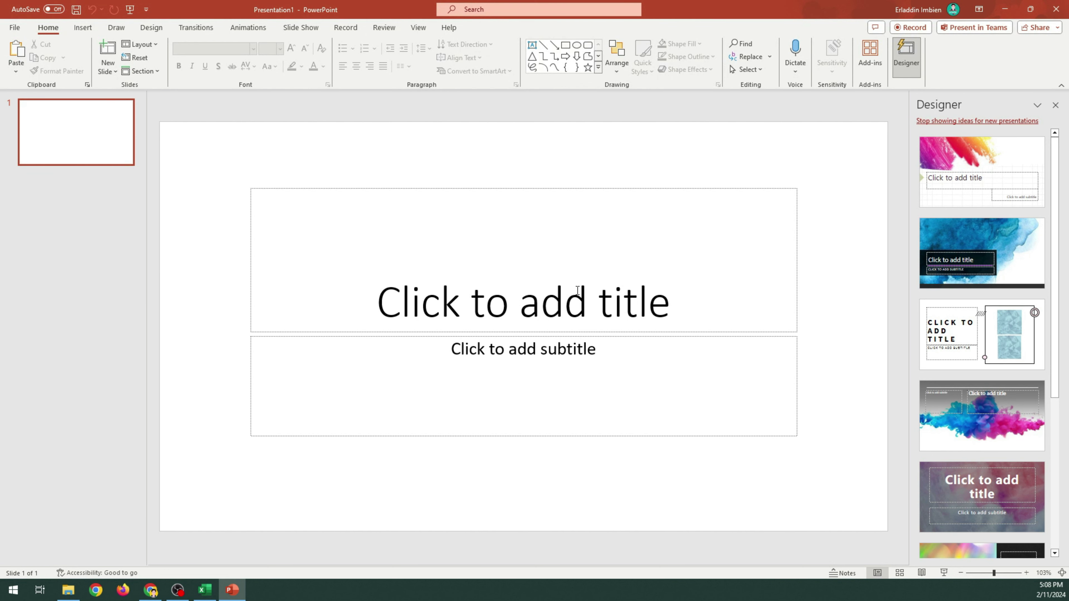
left_click(1055, 105)
left_click_drag(263, 131, 943, 521)
key("Delete")
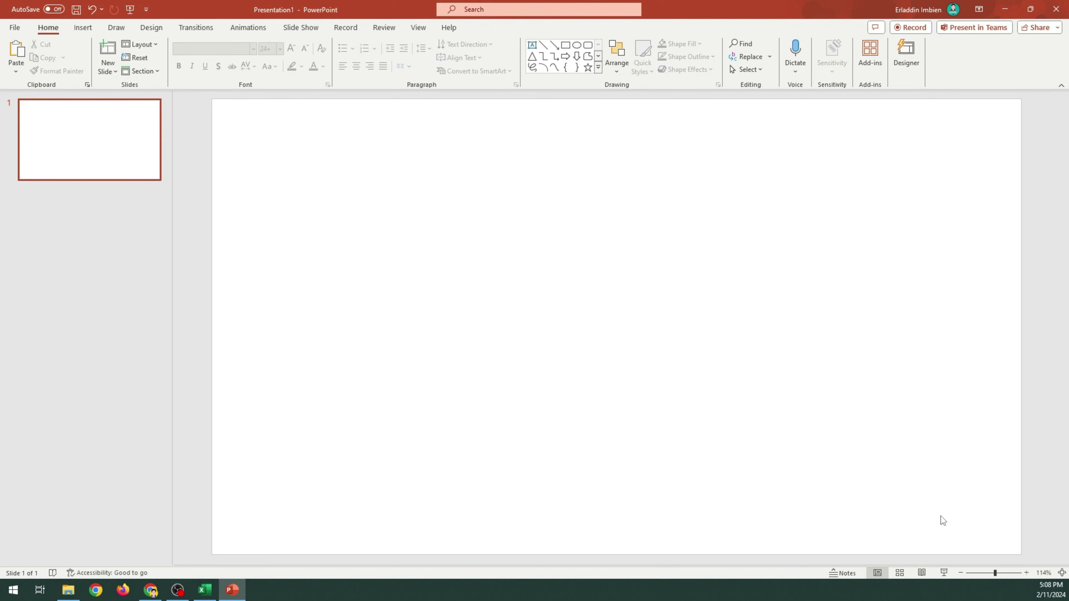
Insert a pie chart and apply a shaded chart style preset.
left_click(84, 28)
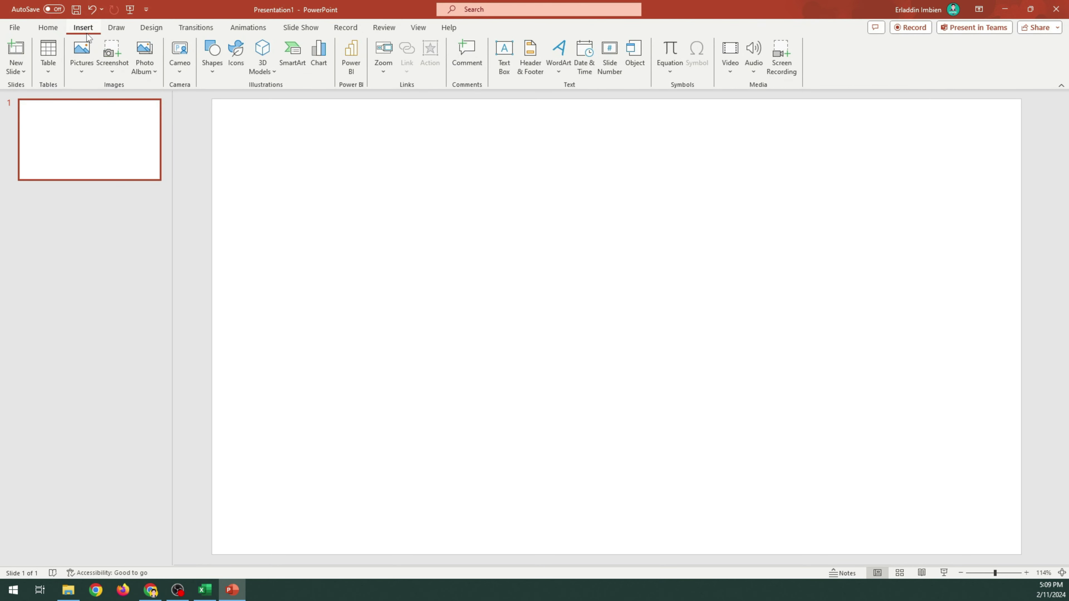
left_click(319, 57)
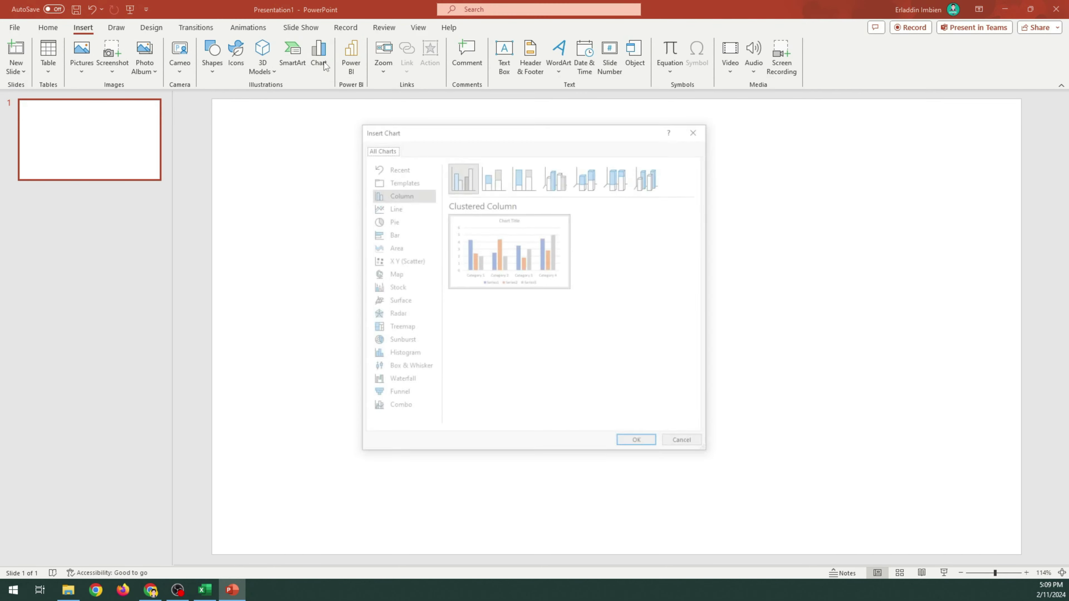
left_click(406, 225)
left_click(636, 446)
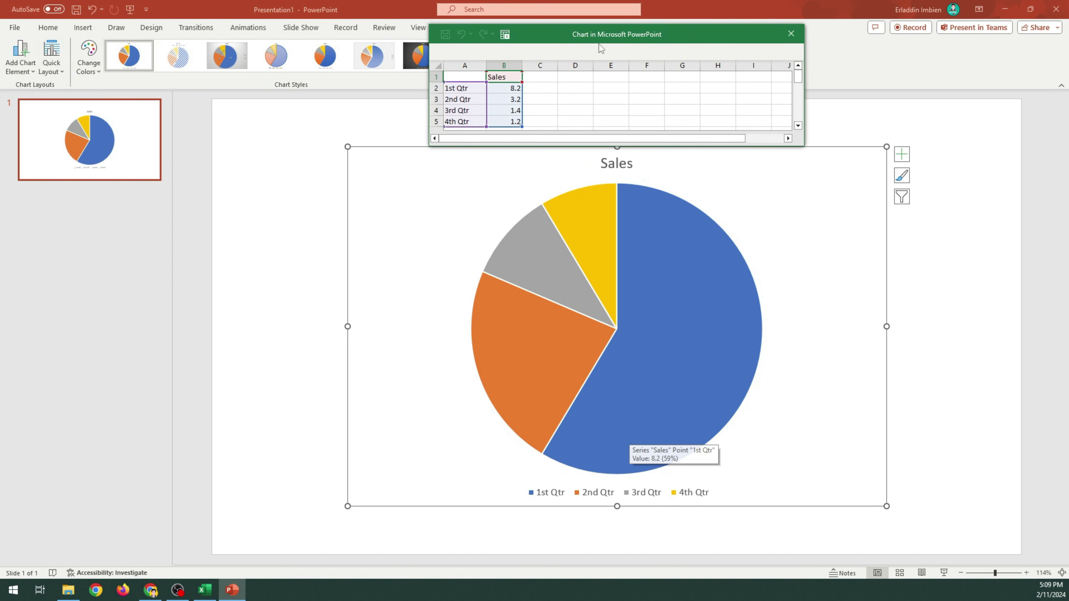
left_click_drag(555, 36, 195, 180)
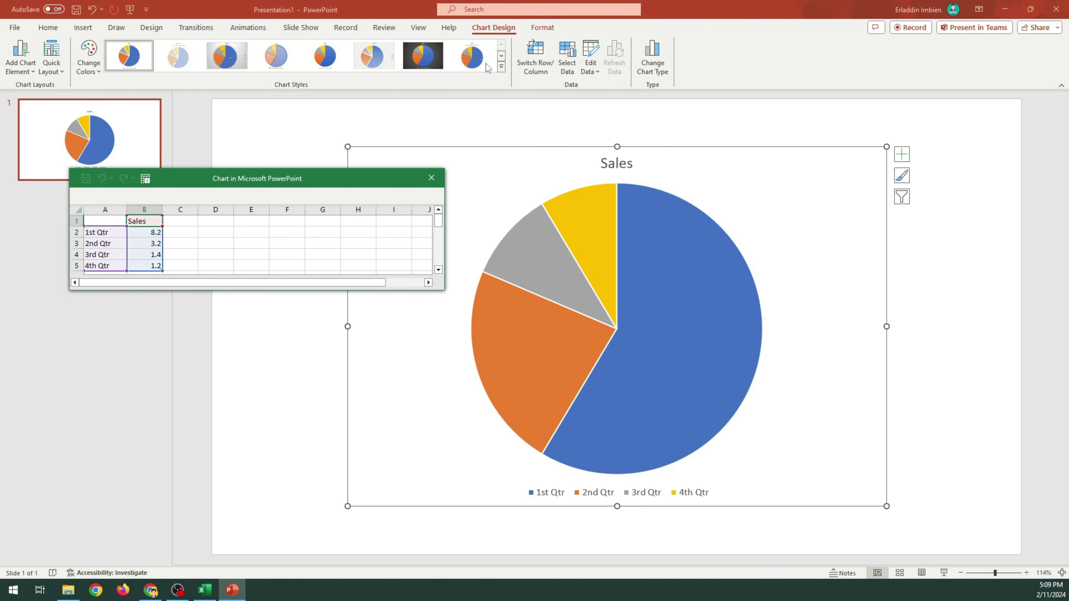
left_click(502, 68)
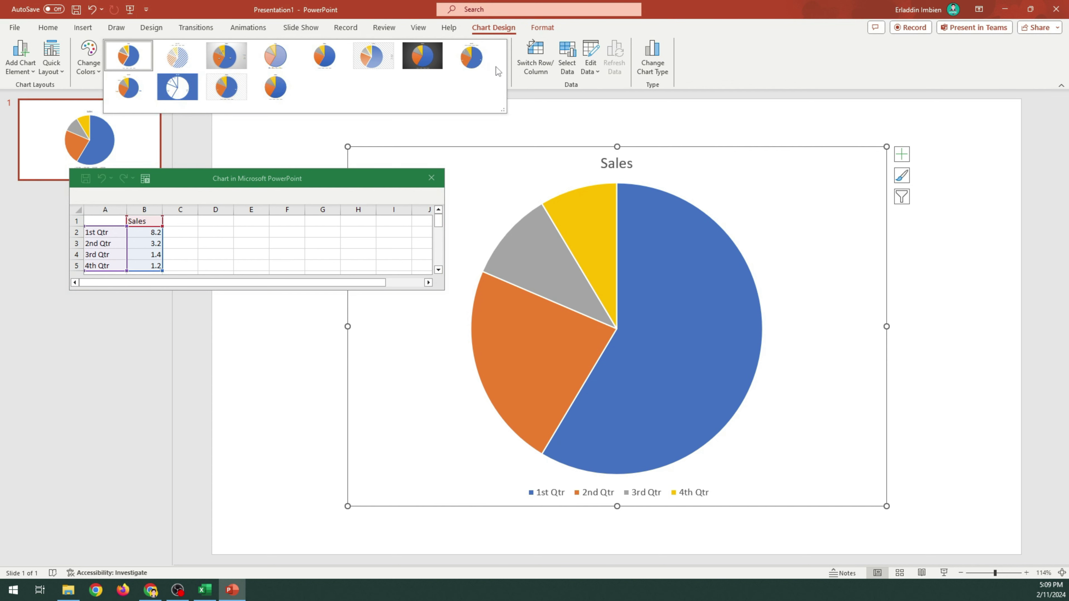
left_click(275, 87)
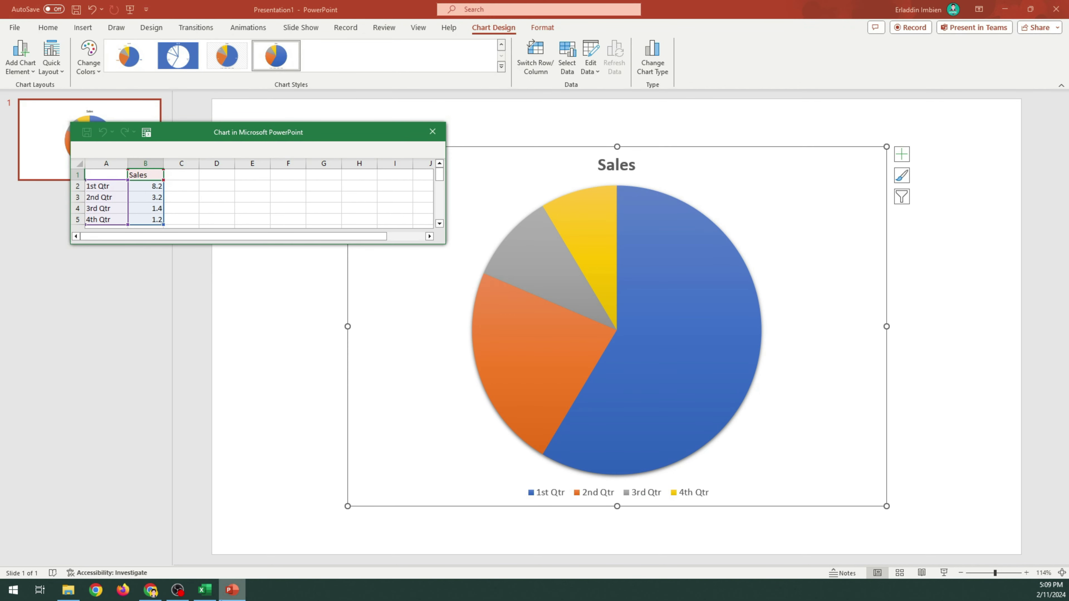
Copy the 20 student names in B2:B21 from the Excel list.
left_click(205, 590)
left_click(640, 243)
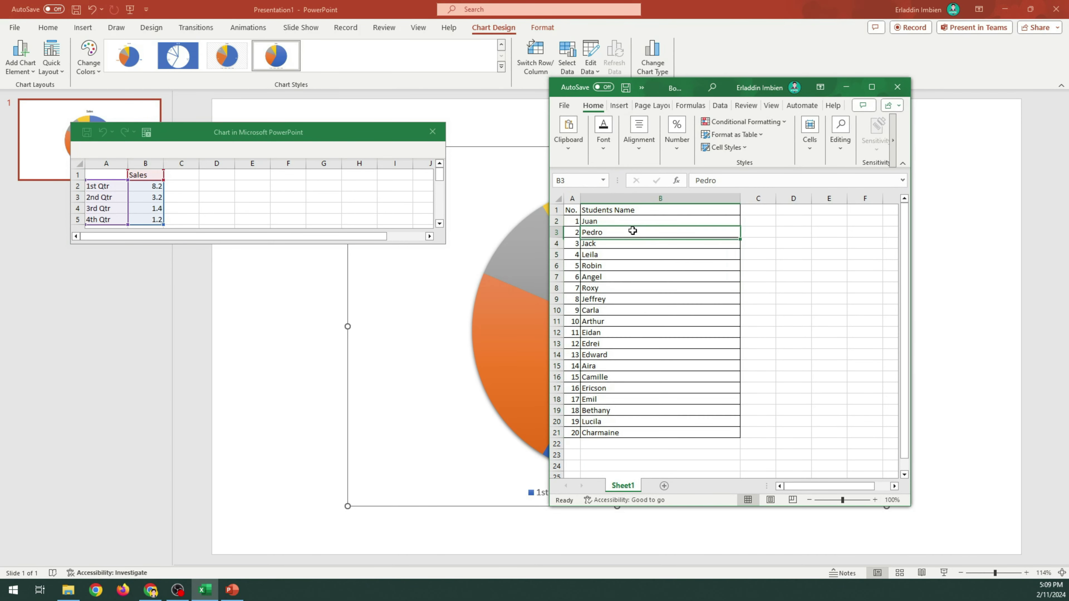
left_click_drag(630, 221, 631, 434)
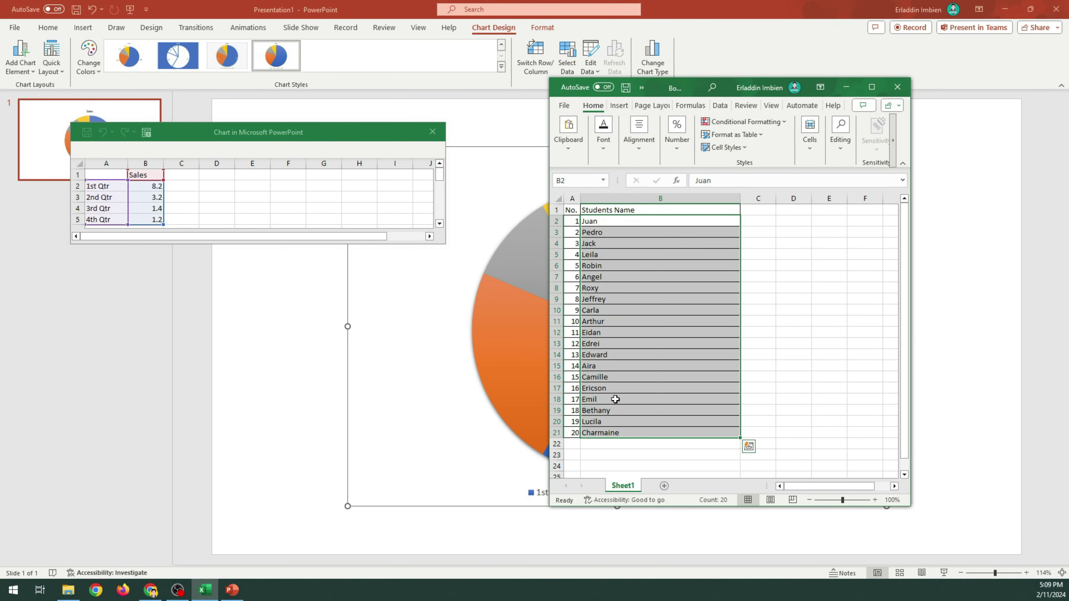
right_click(616, 403)
left_click(667, 74)
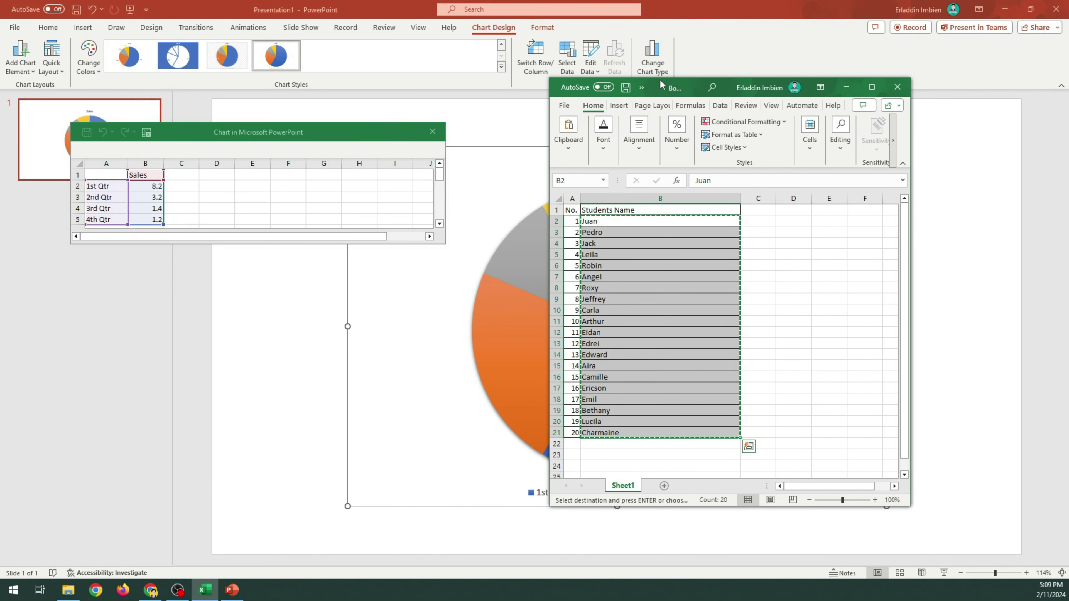
Paste the student names into column A of the chart data sheet, starting at A2.
left_click(106, 197)
left_click(110, 186)
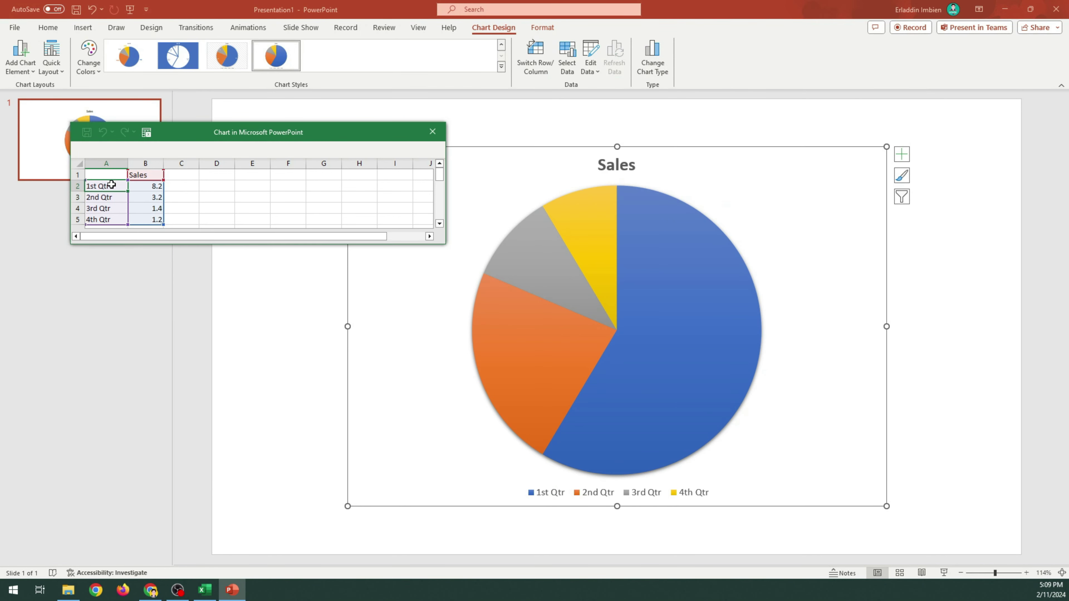
right_click(111, 186)
left_click(170, 255)
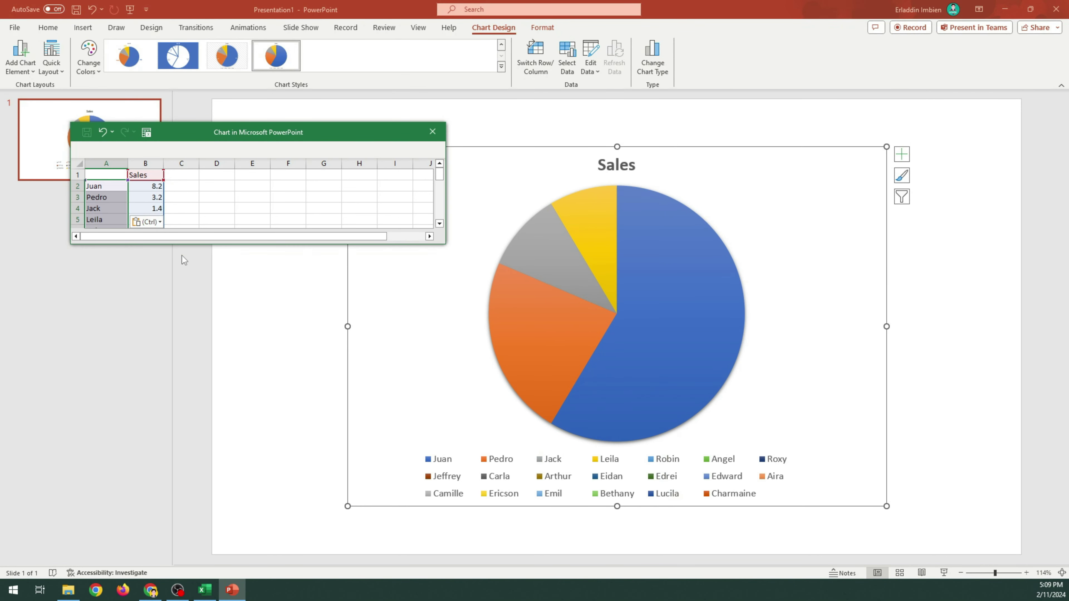
left_click_drag(204, 243, 204, 502)
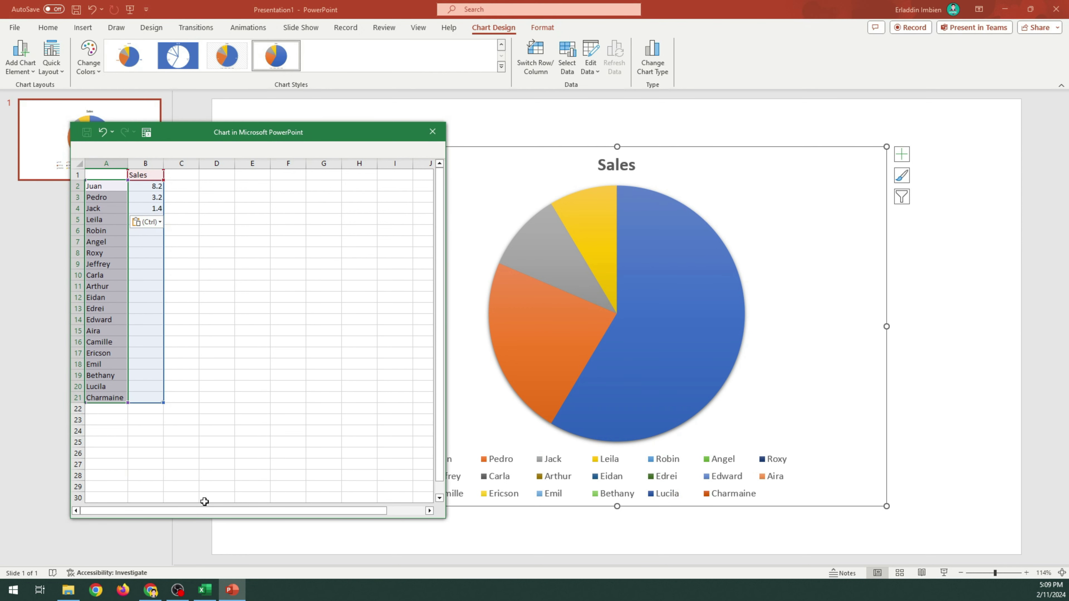
left_click(146, 231)
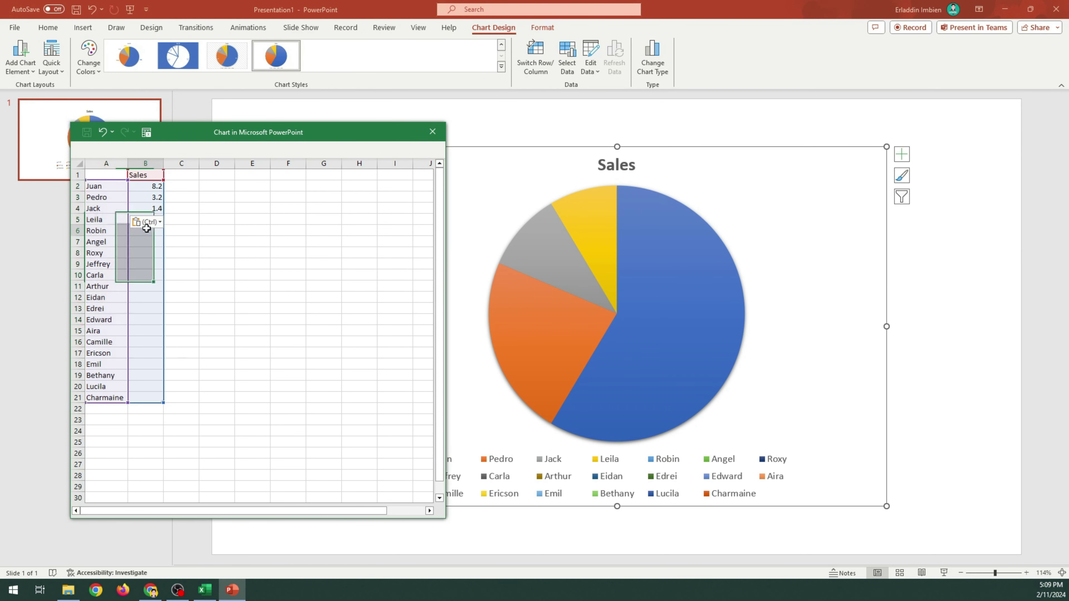
Give every student the value 20 in B2:B21, then close the data sheet and Excel.
left_click(154, 186)
double_click(156, 186)
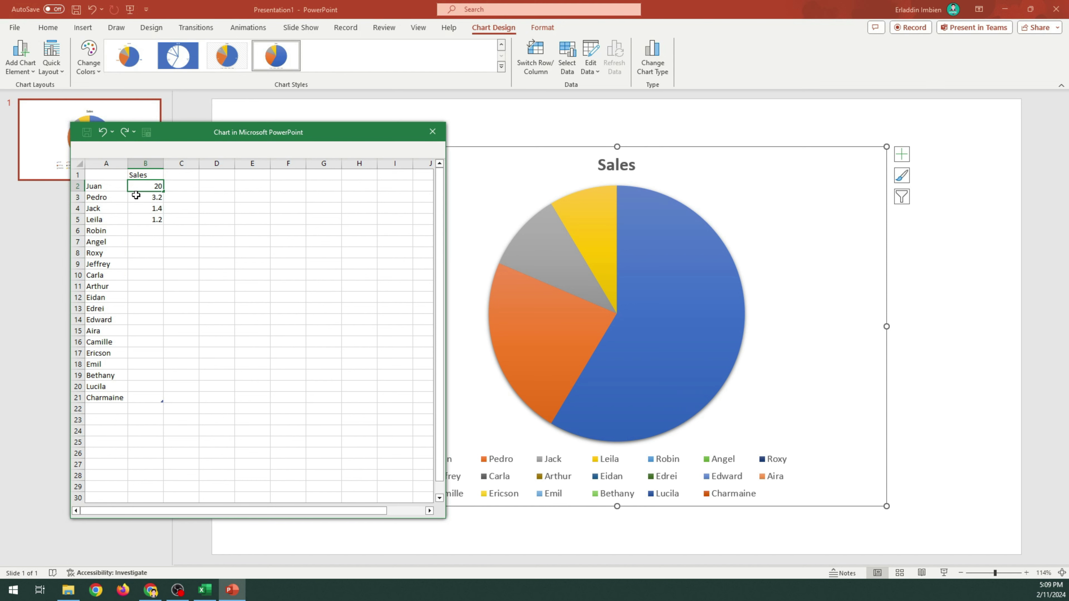
right_click(150, 185)
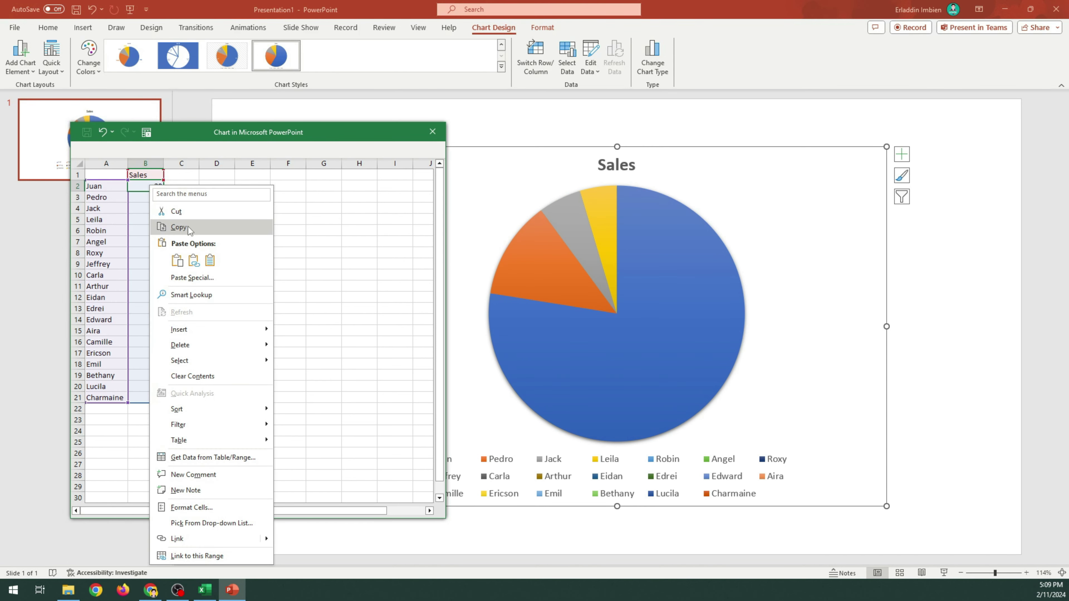
left_click(179, 228)
left_click_drag(143, 197, 143, 395)
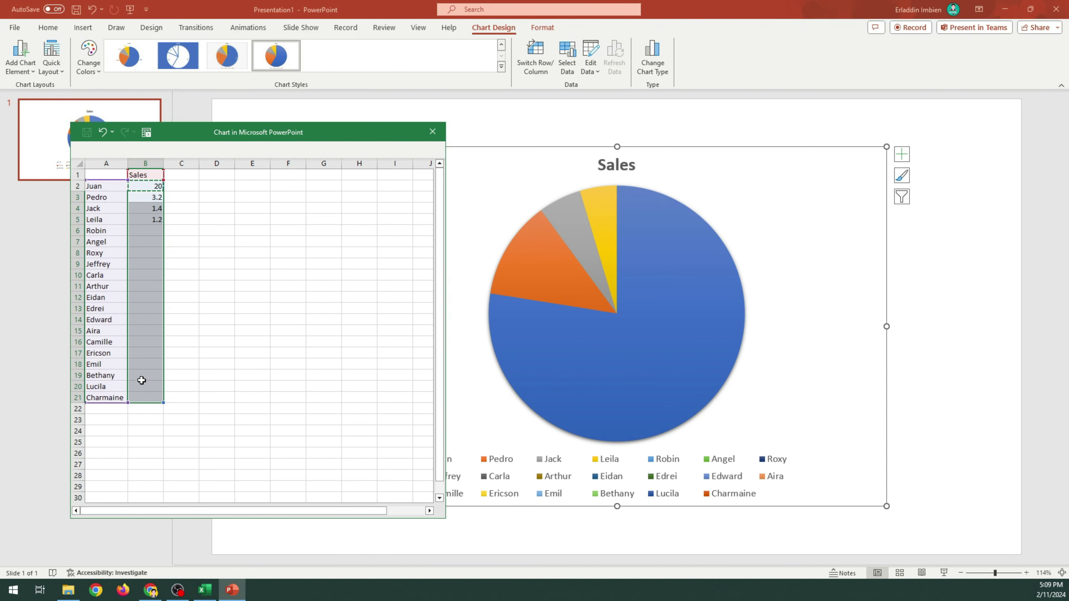
right_click(141, 380)
left_click(159, 74)
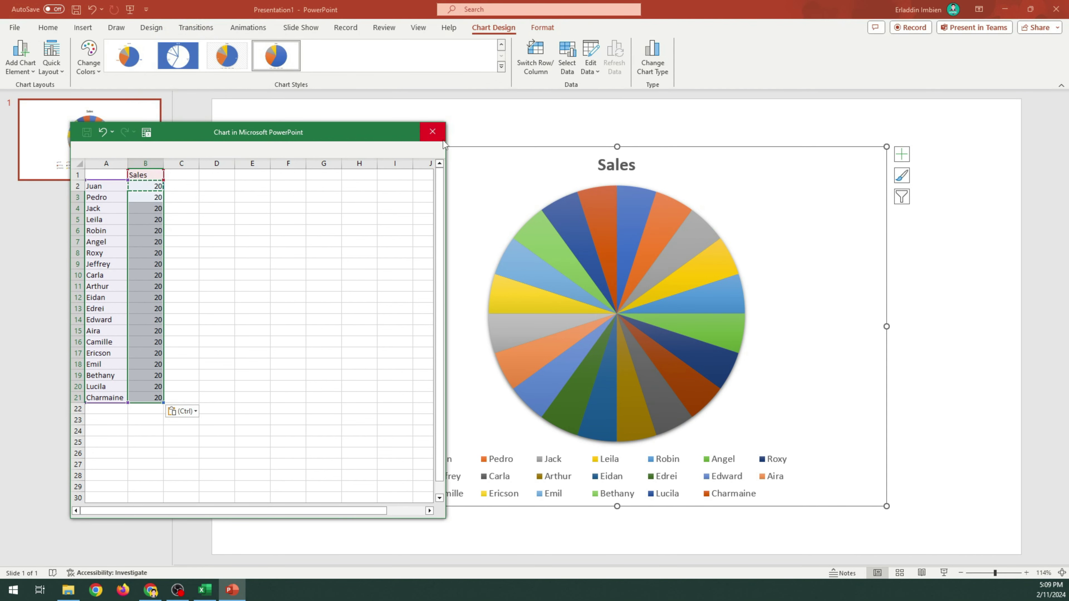
key("ctrl")
left_click(436, 132)
left_click(436, 133)
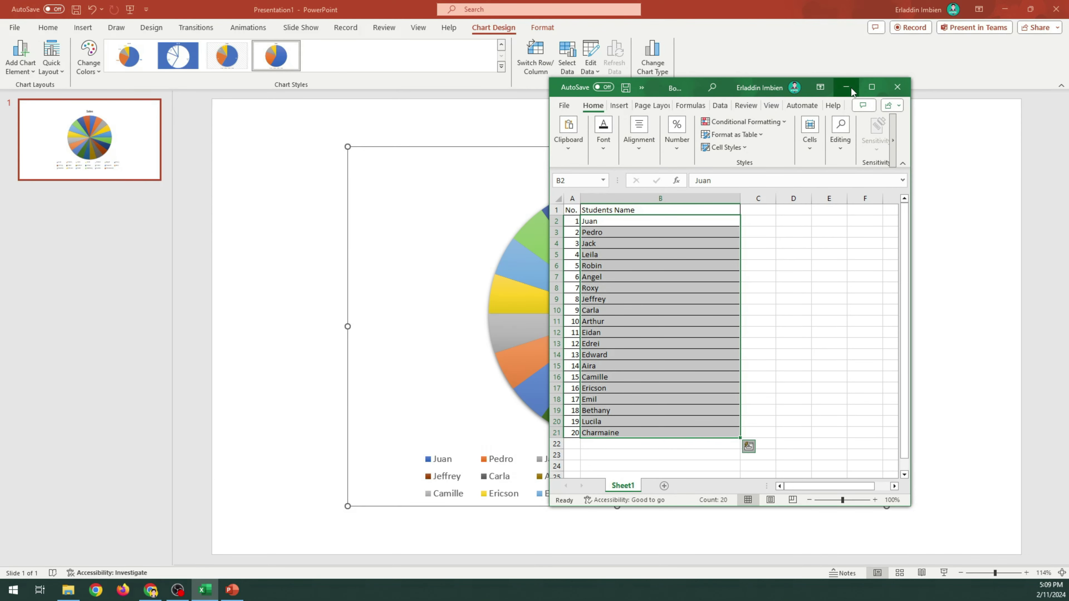
left_click(852, 89)
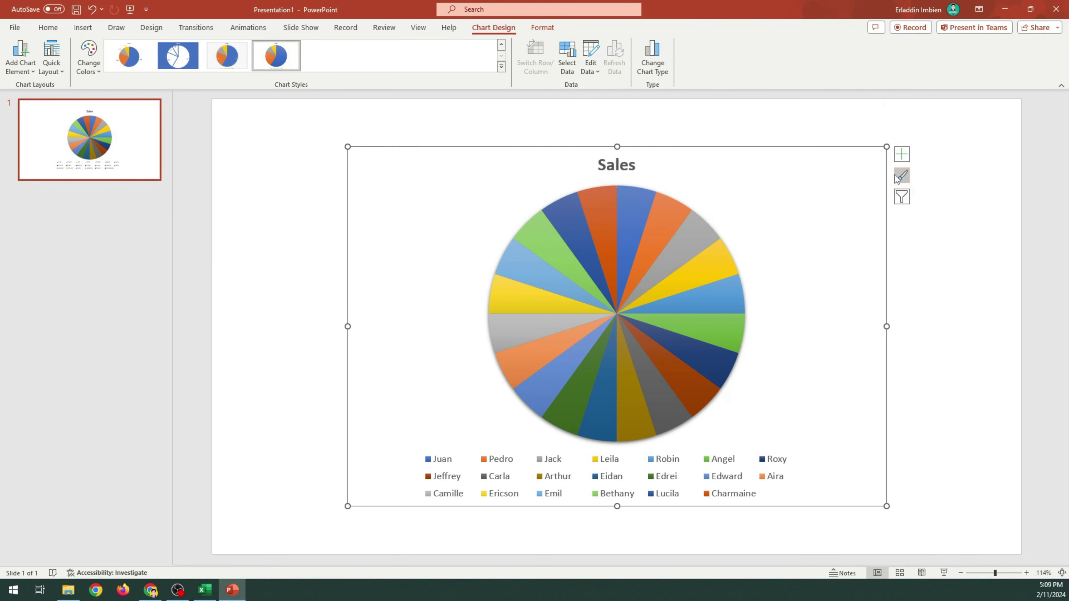
Remove the chart title and legend, show data labels, and open Format Data Labels.
left_click(665, 309)
left_click(793, 226)
left_click(902, 156)
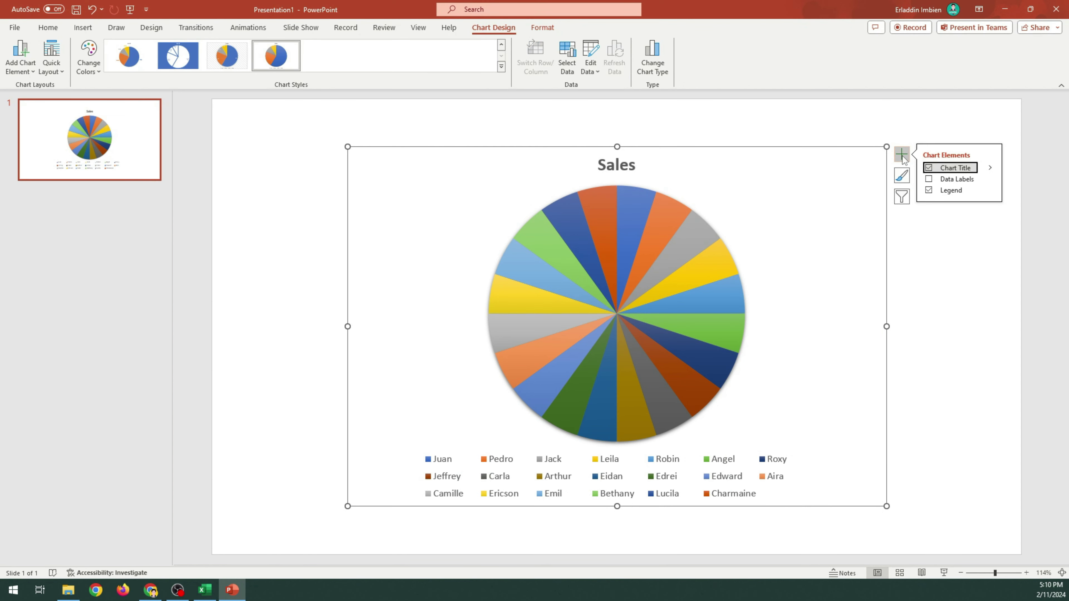
left_click(929, 168)
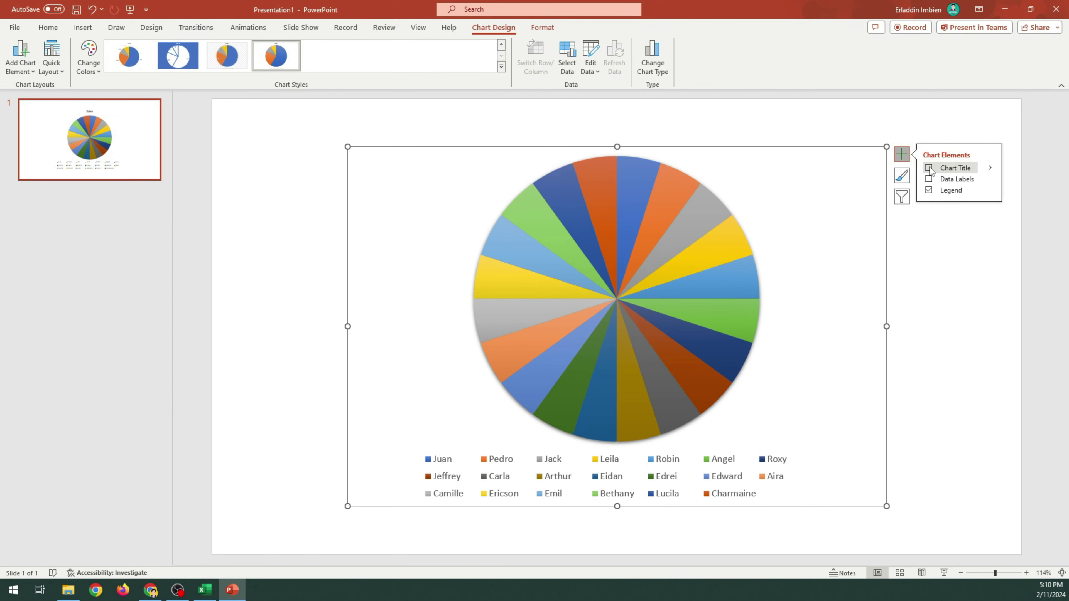
left_click(930, 191)
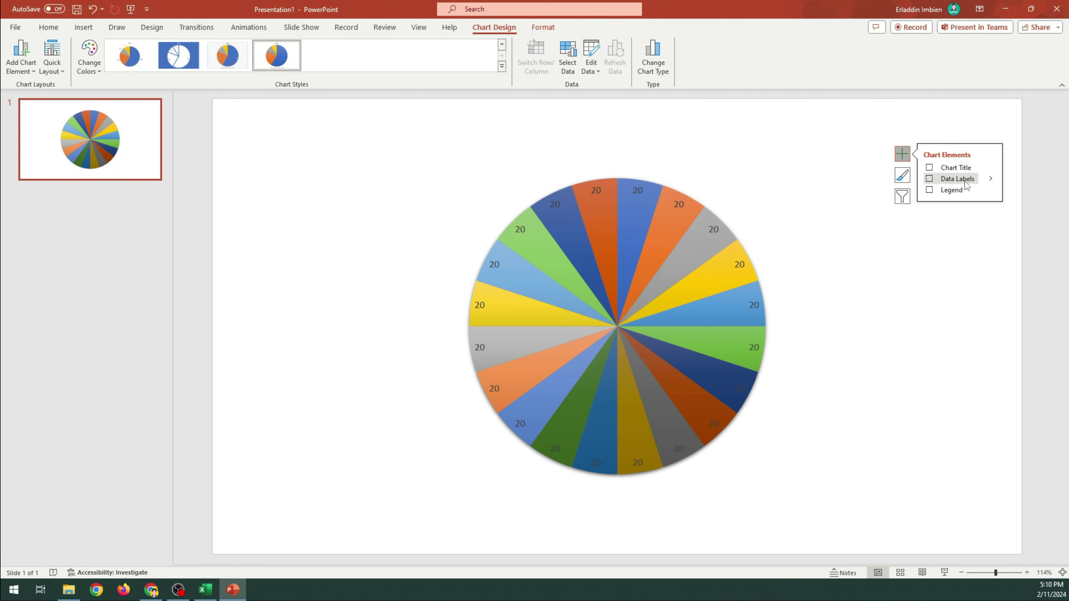
left_click(991, 182)
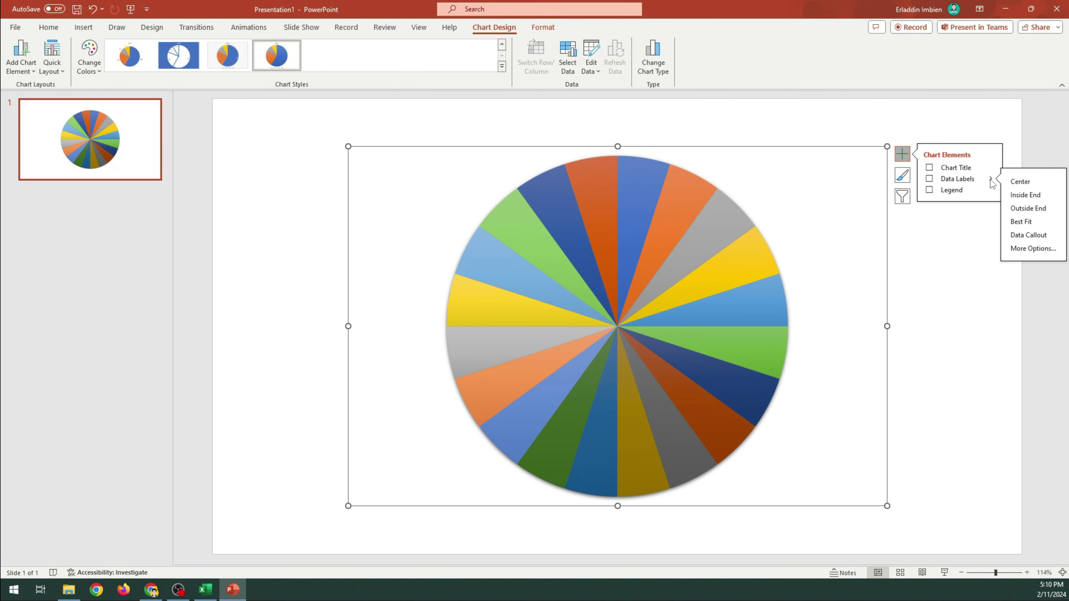
left_click(1022, 252)
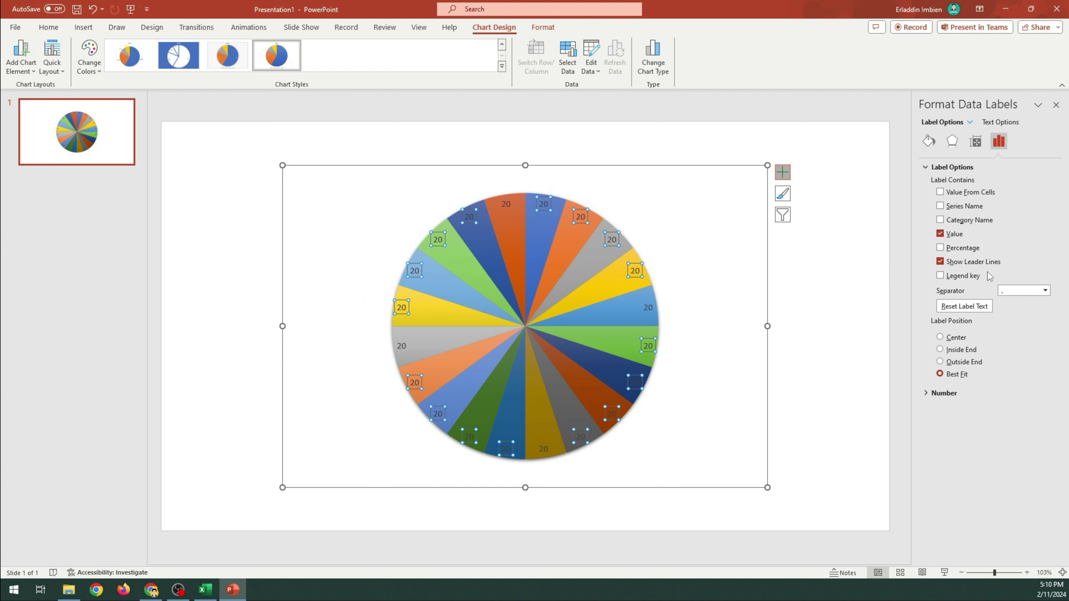
Use Value From Cells with range A2:A21 so labels show each student's name.
left_click(941, 193)
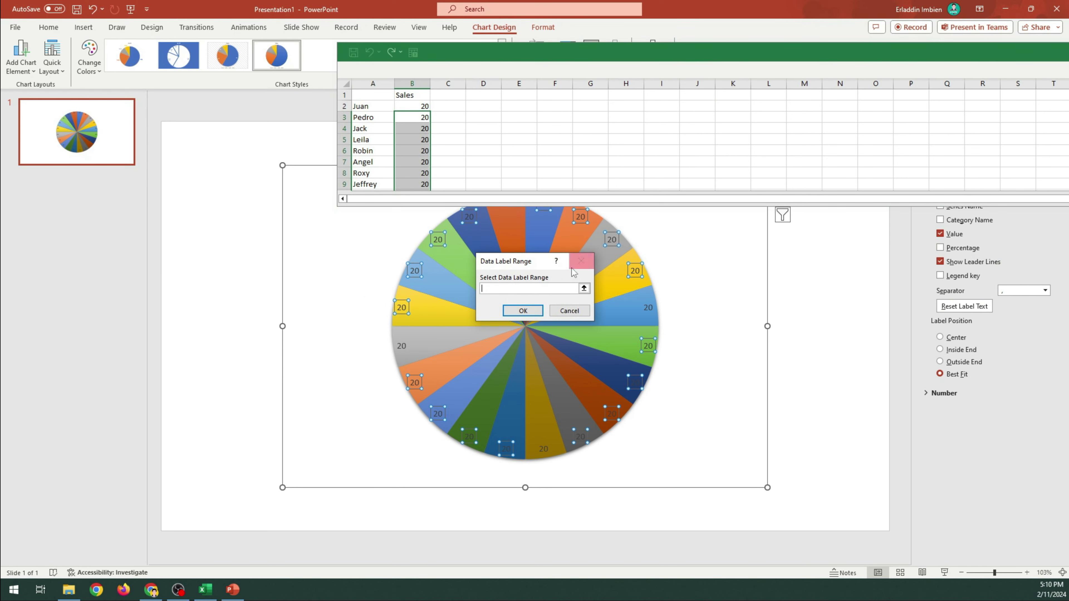
left_click_drag(479, 210, 441, 423)
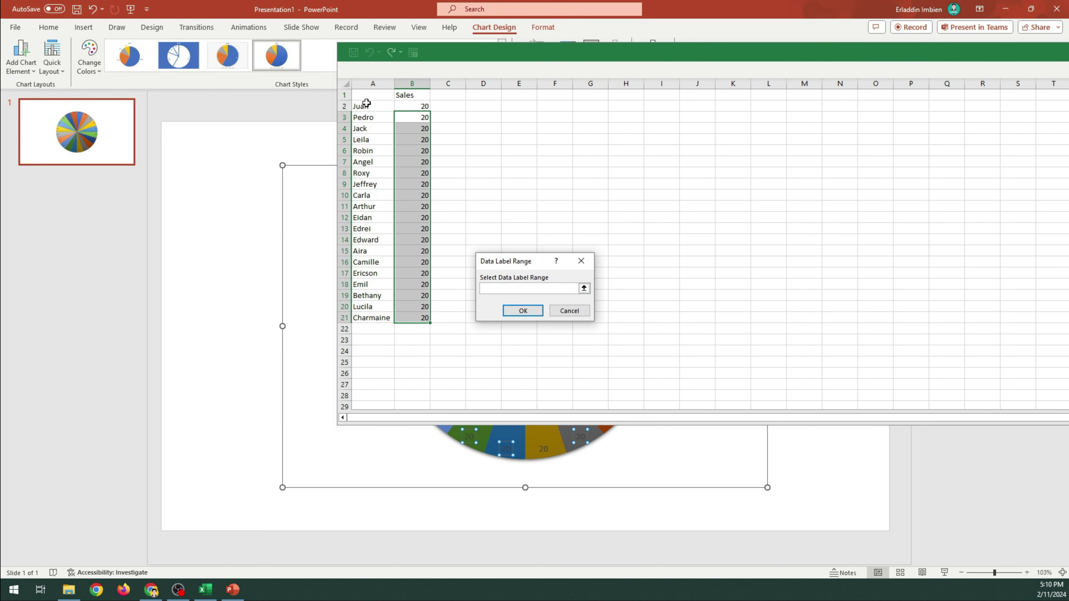
key("ctrl")
left_click_drag(366, 106, 369, 319)
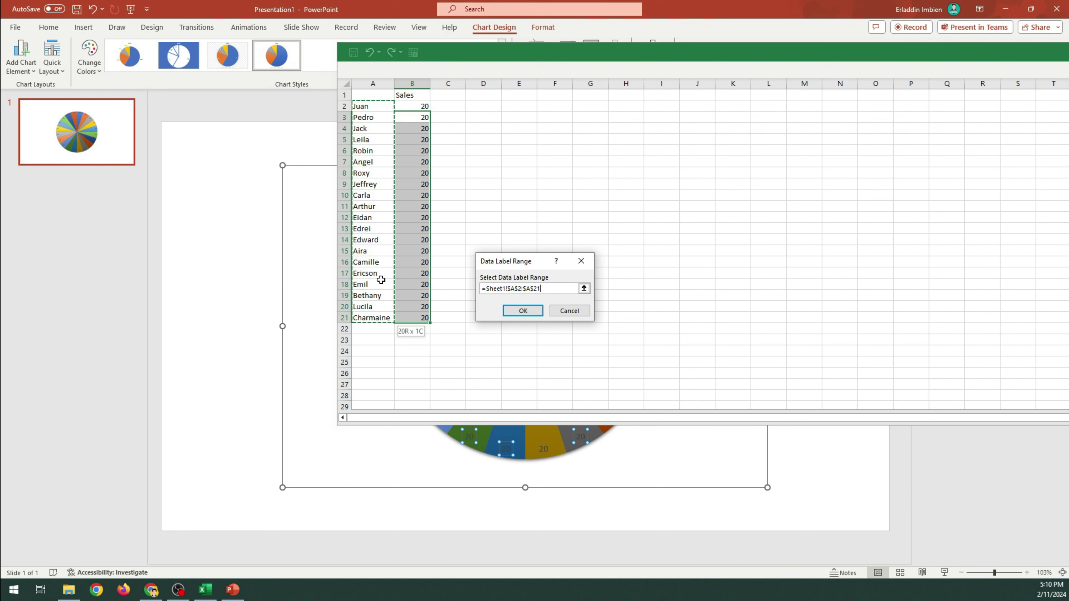
left_click(523, 311)
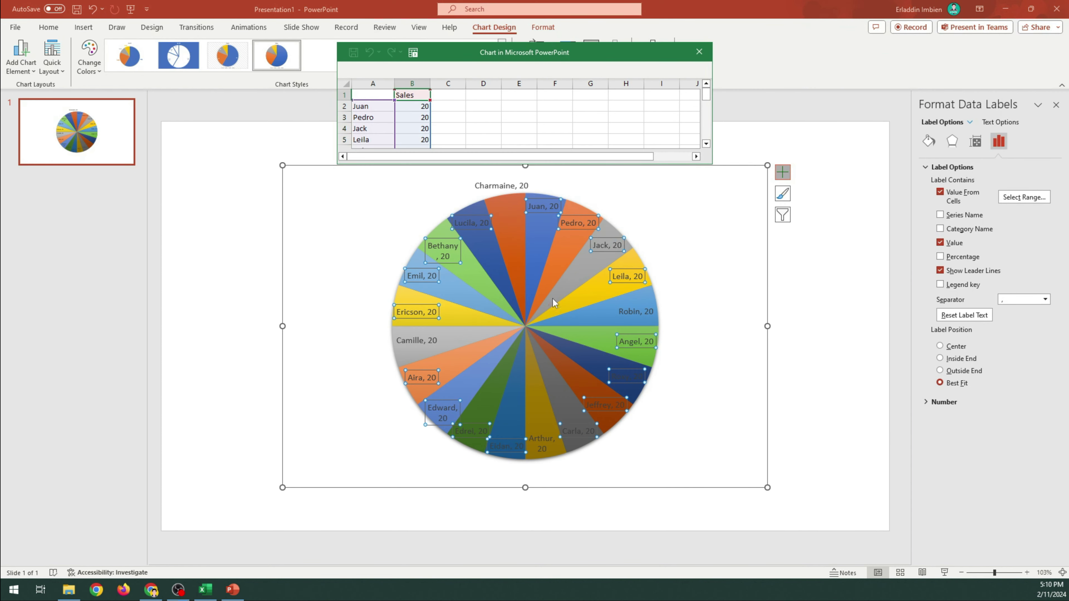
Turn off Value and leader lines, set labels to Inside End, then close the pane and data sheet.
left_click(941, 248)
left_click(940, 244)
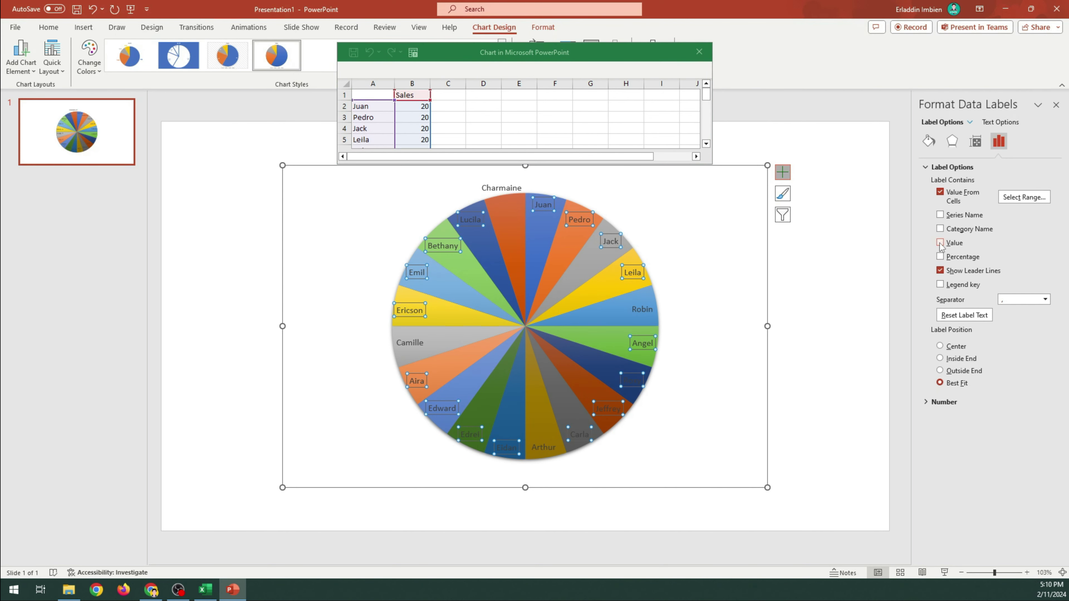
left_click(941, 272)
left_click(941, 359)
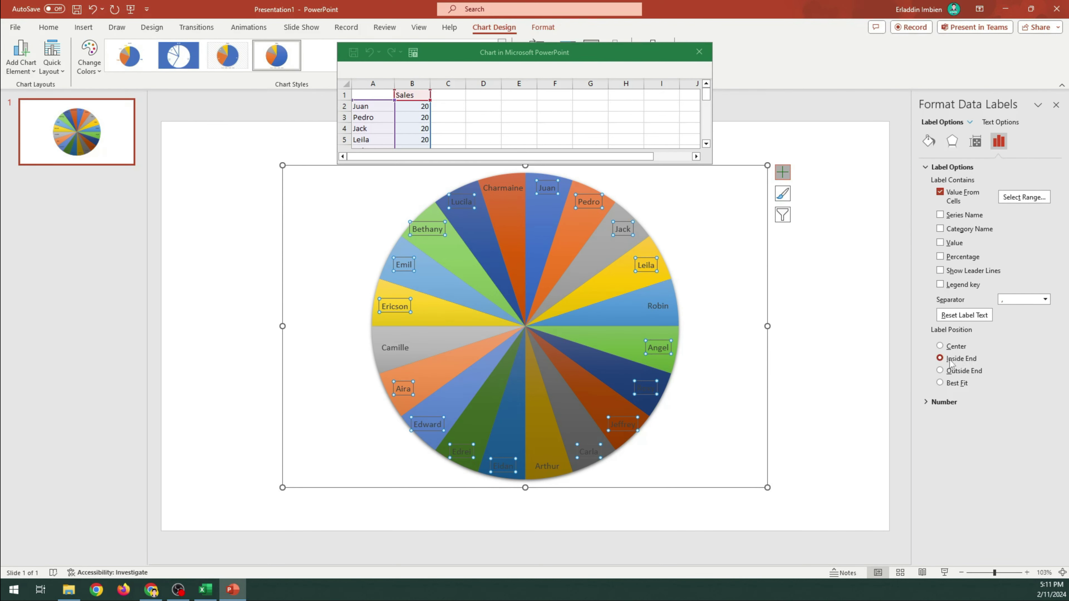
left_click(1056, 105)
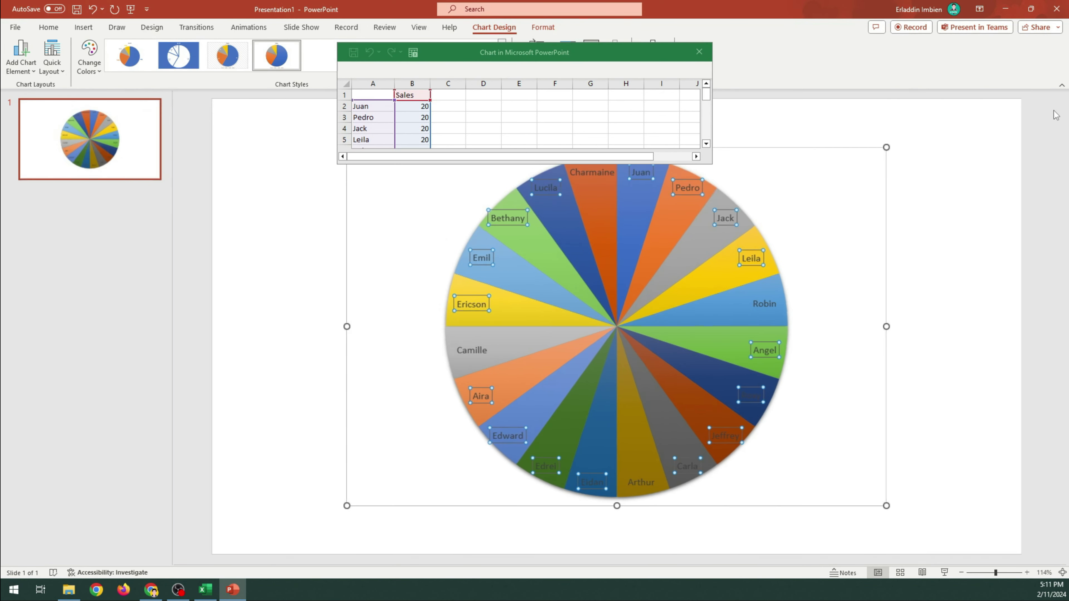
left_click(699, 51)
Draw a Down Arrow shape above the wheel's top and give it a green shape style.
left_click(902, 154)
left_click(83, 27)
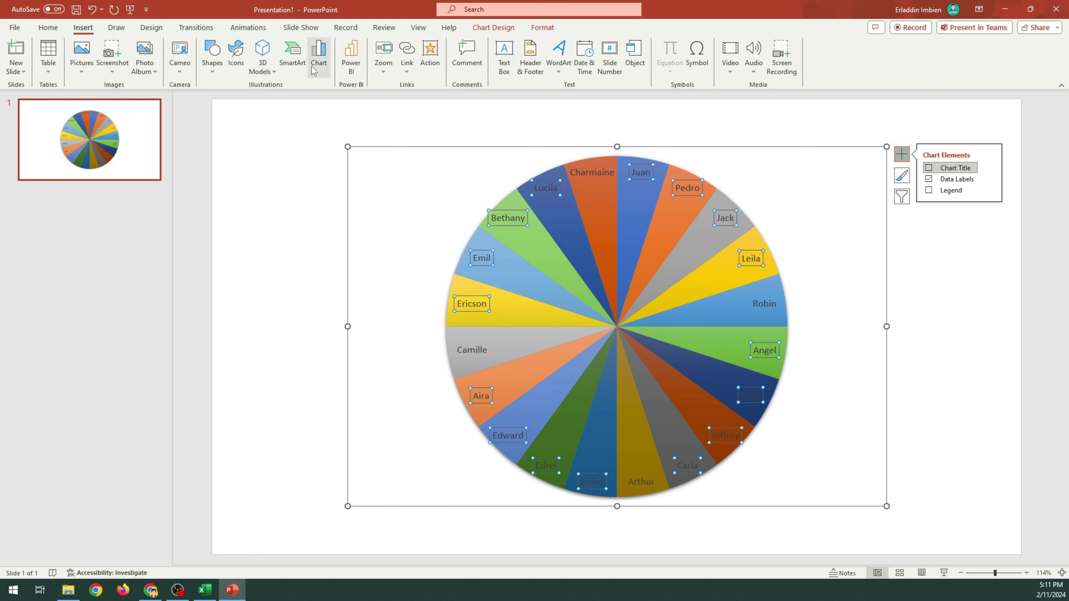
left_click(221, 70)
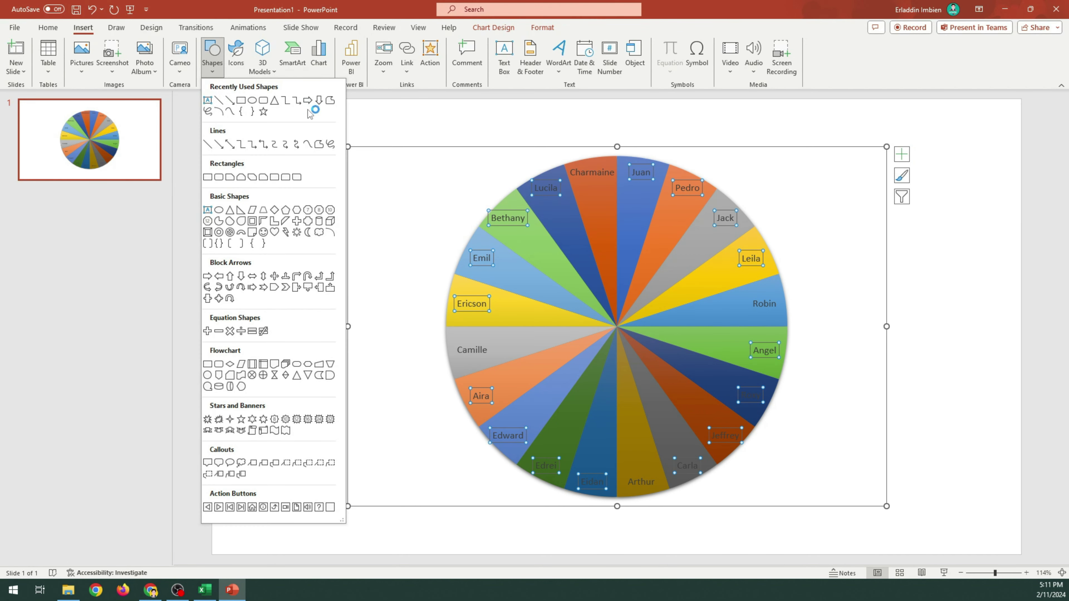
left_click(320, 101)
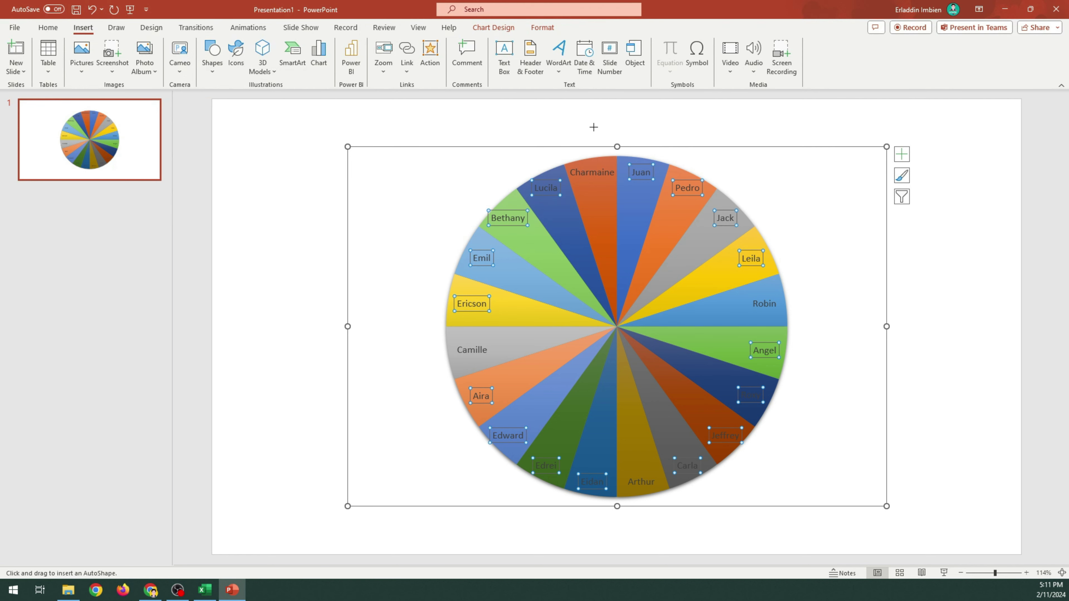
left_click_drag(594, 126, 640, 185)
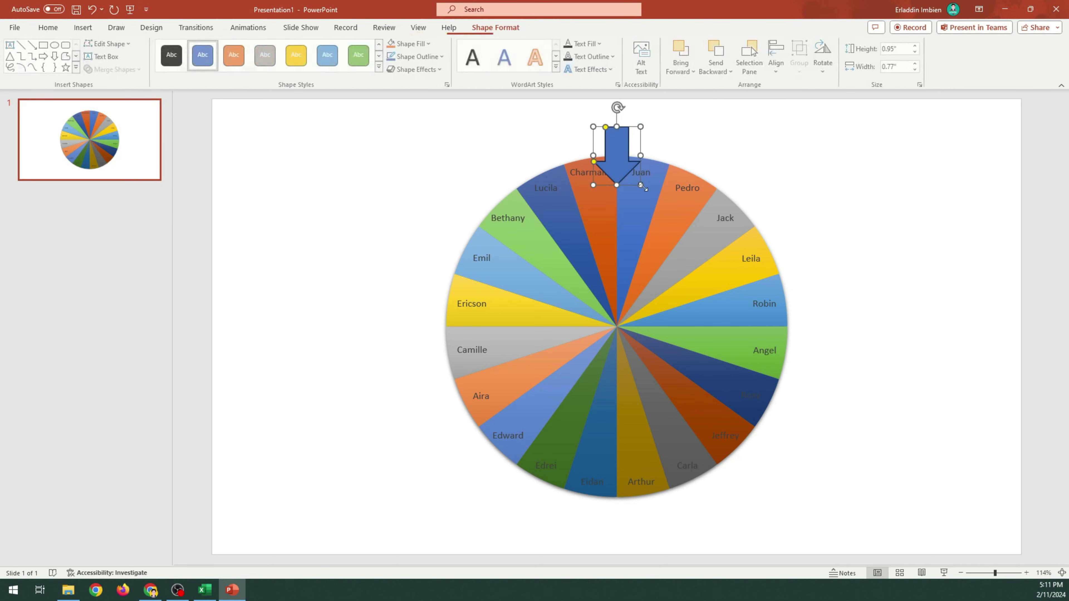
left_click(362, 57)
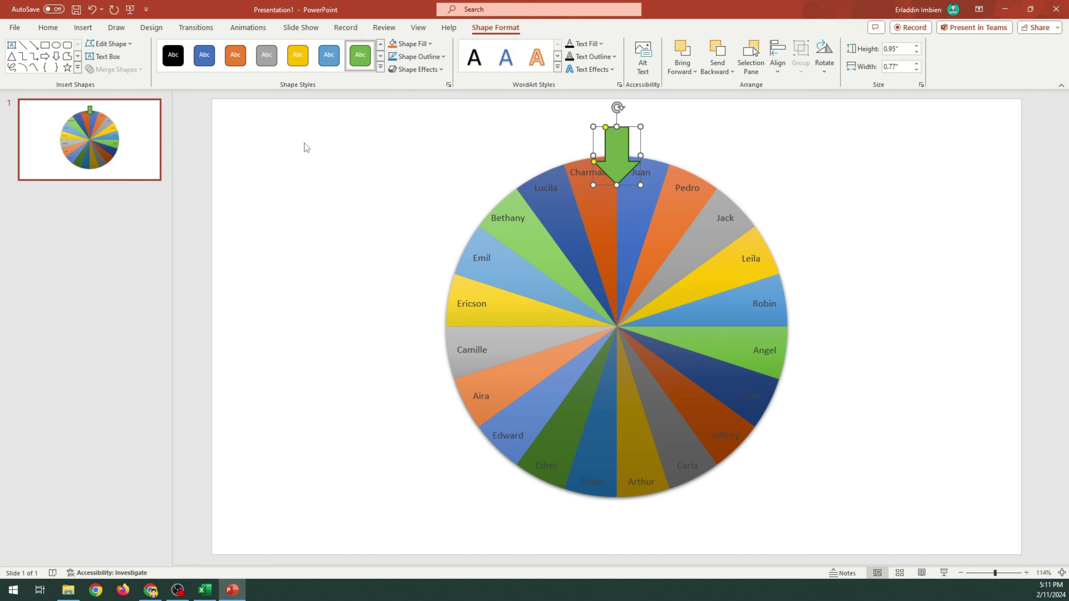
Draw a Flowchart: Alternate Process shape under the wheel and type 'SPIN' in it.
left_click(84, 28)
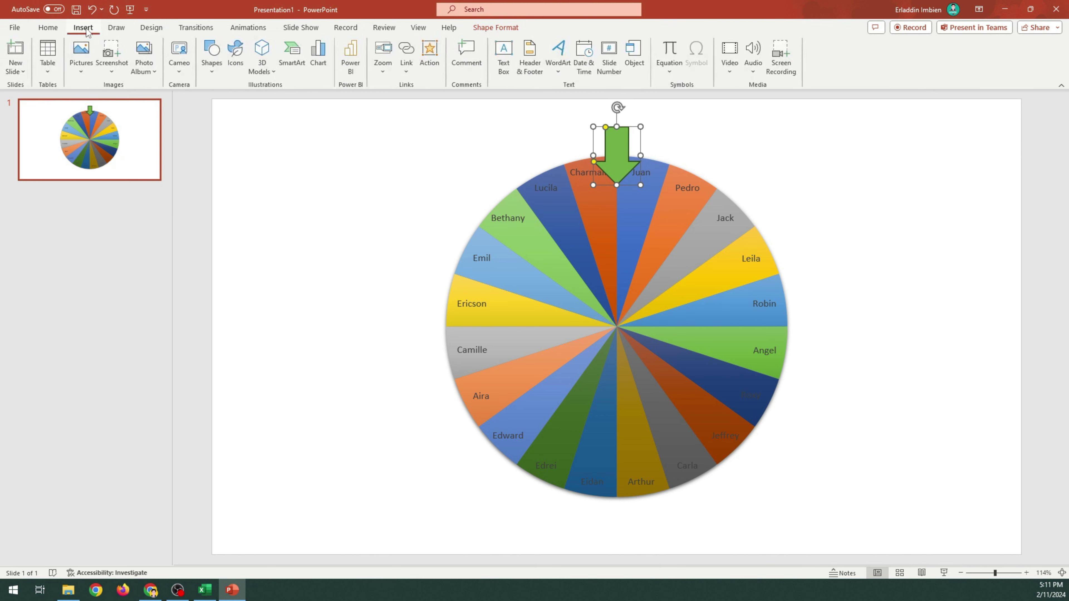
left_click(214, 60)
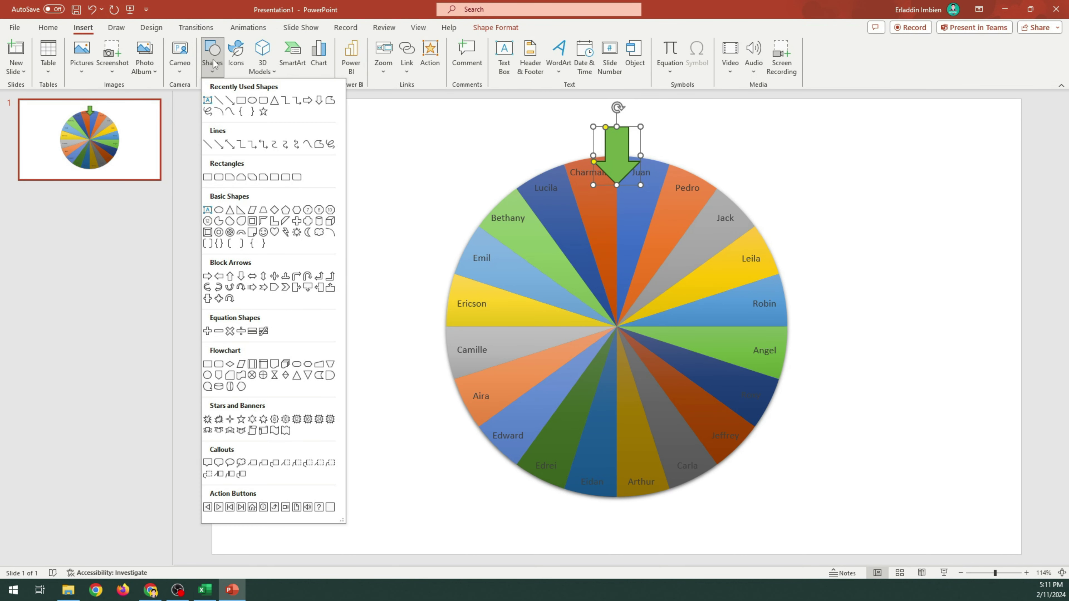
left_click(222, 365)
left_click_drag(507, 502, 651, 529)
right_click(638, 526)
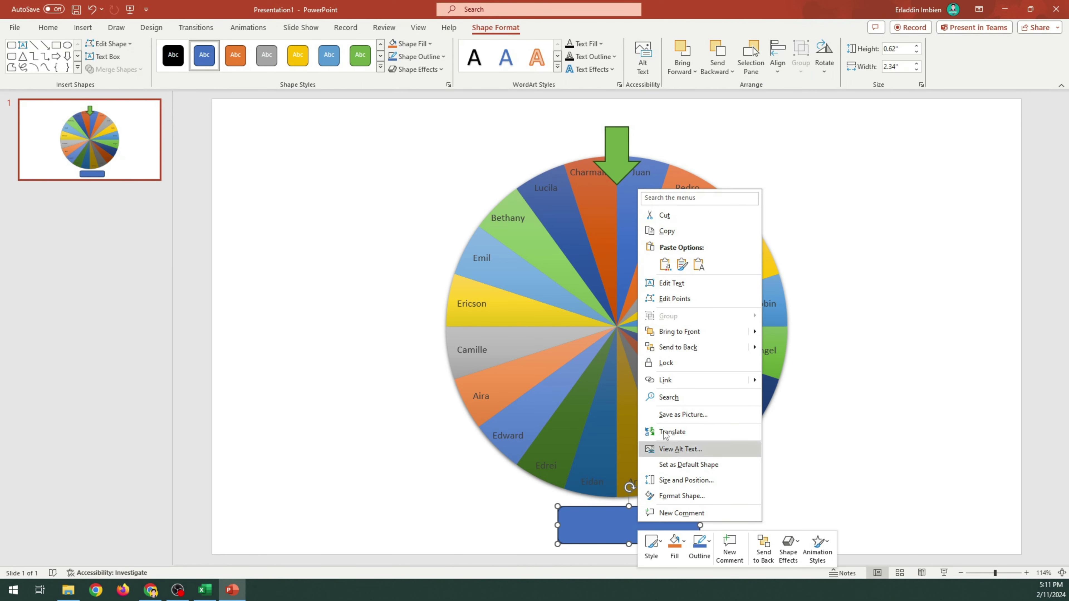
left_click(672, 283)
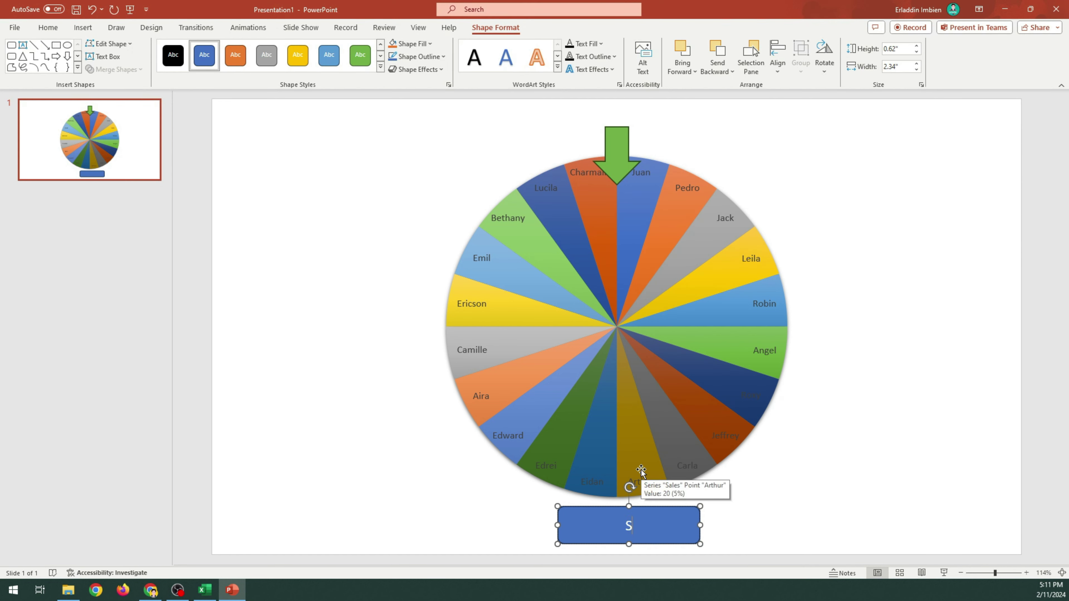
type("SPIN")
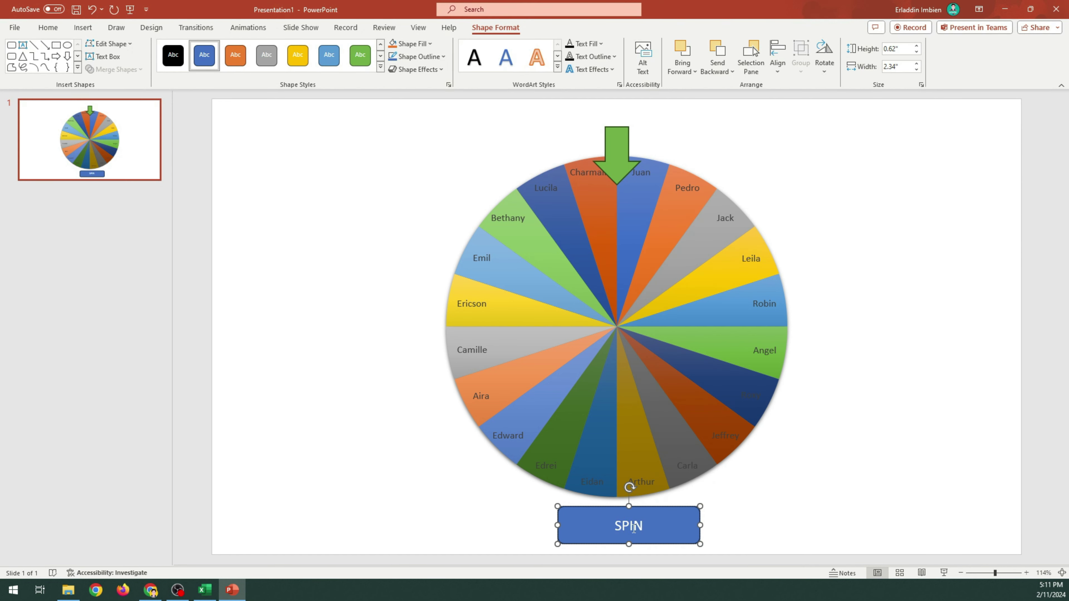
Make the SPIN text bold at 32 pt.
left_click_drag(615, 525, 647, 527)
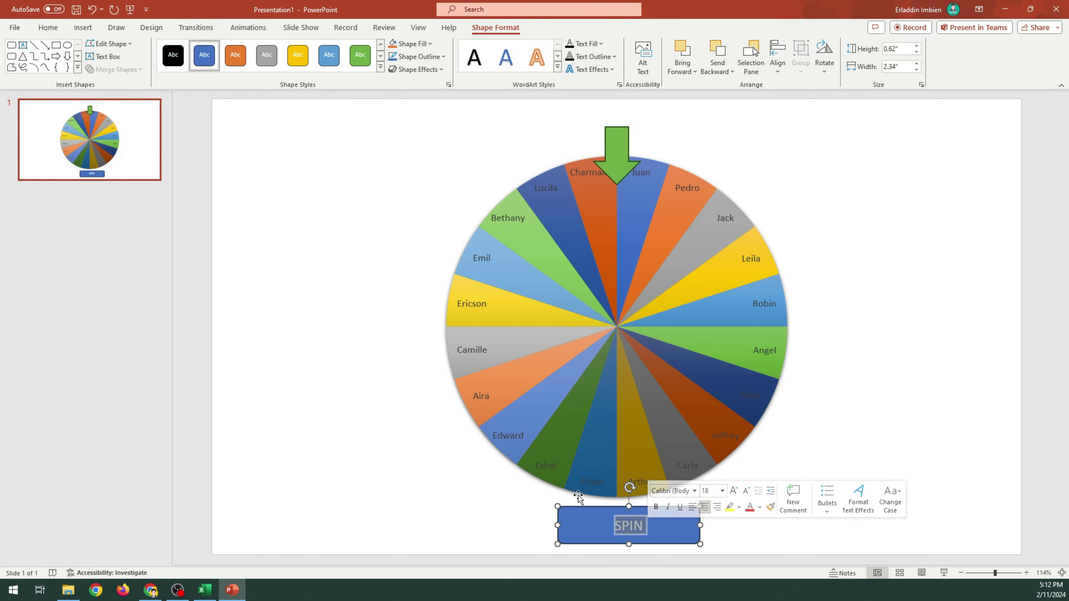
left_click(48, 28)
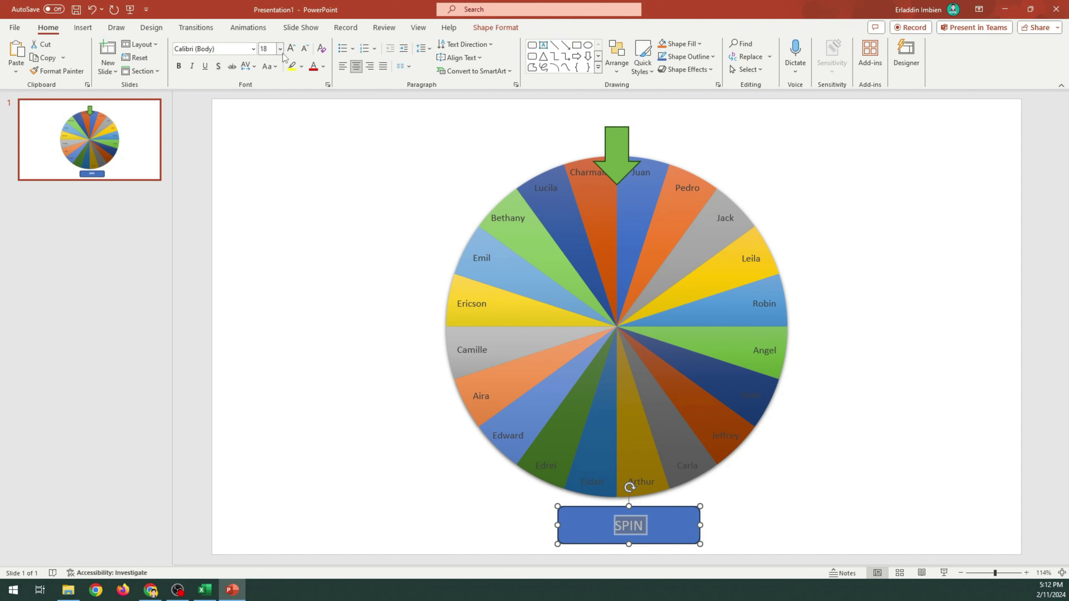
left_click(181, 67)
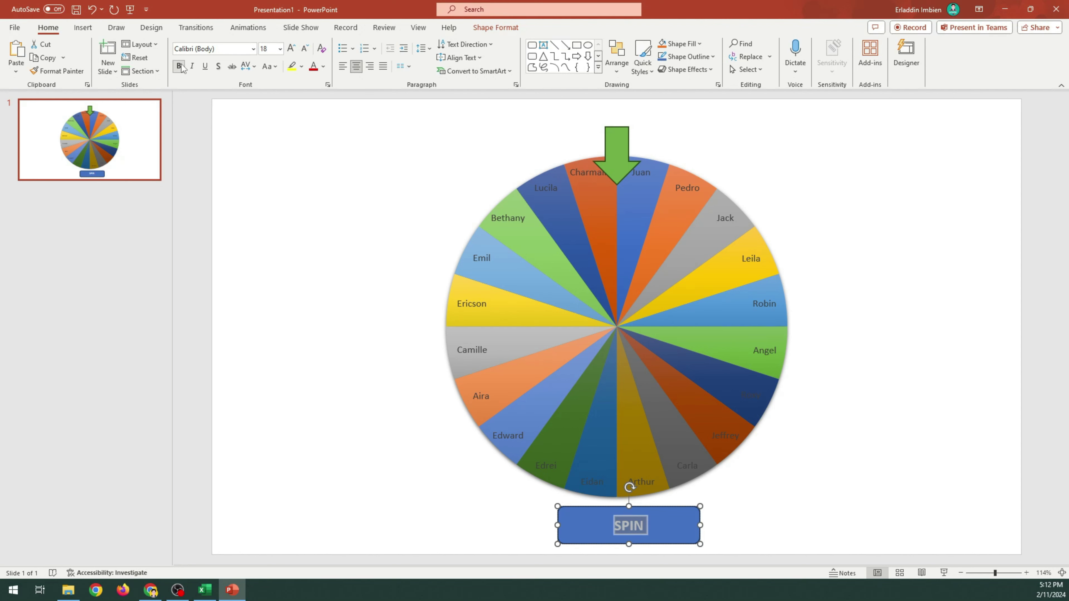
left_click(279, 48)
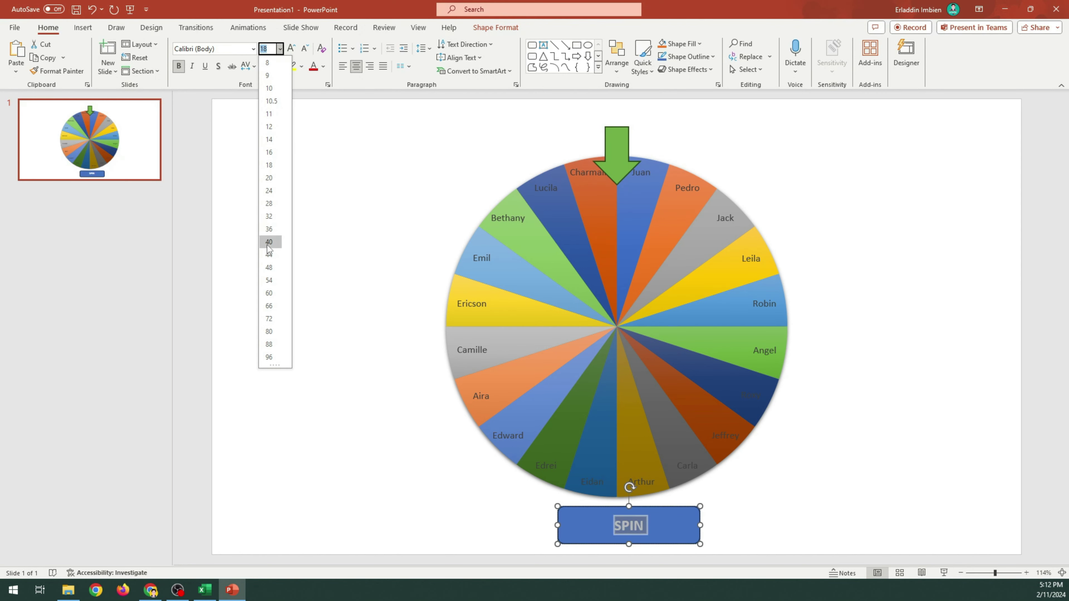
left_click(278, 217)
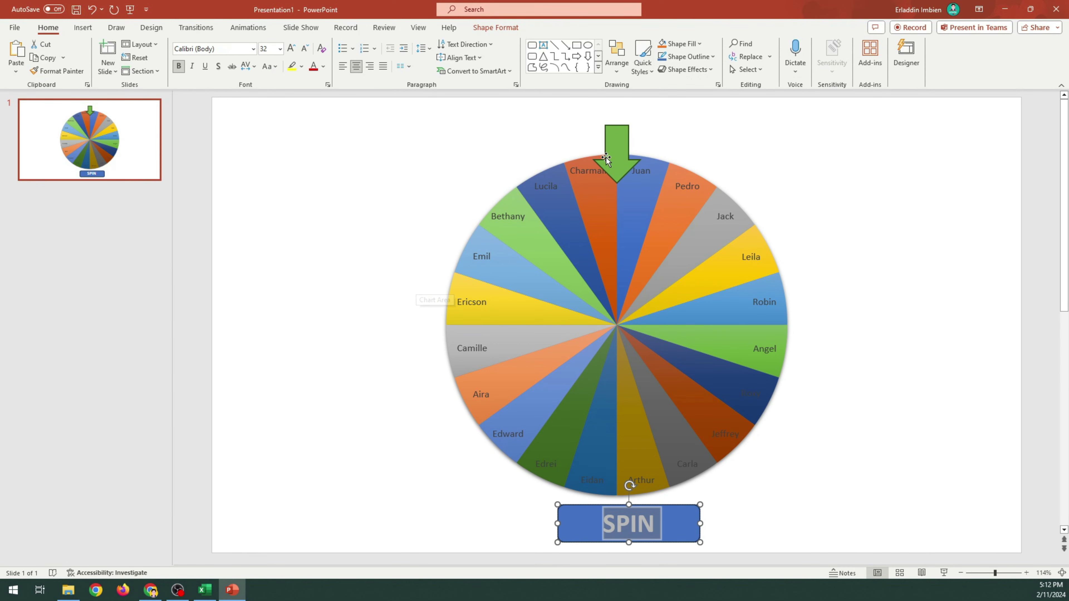
Move the green arrow up so its tip touches the wheel's top edge.
left_click(619, 163)
left_click_drag(620, 163, 618, 146)
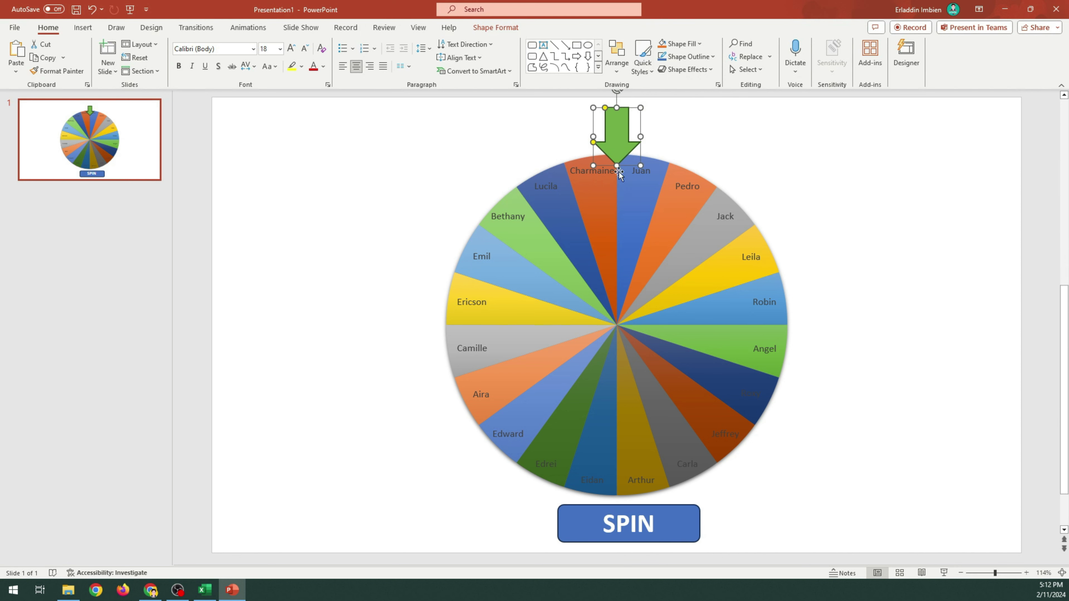
left_click(891, 246)
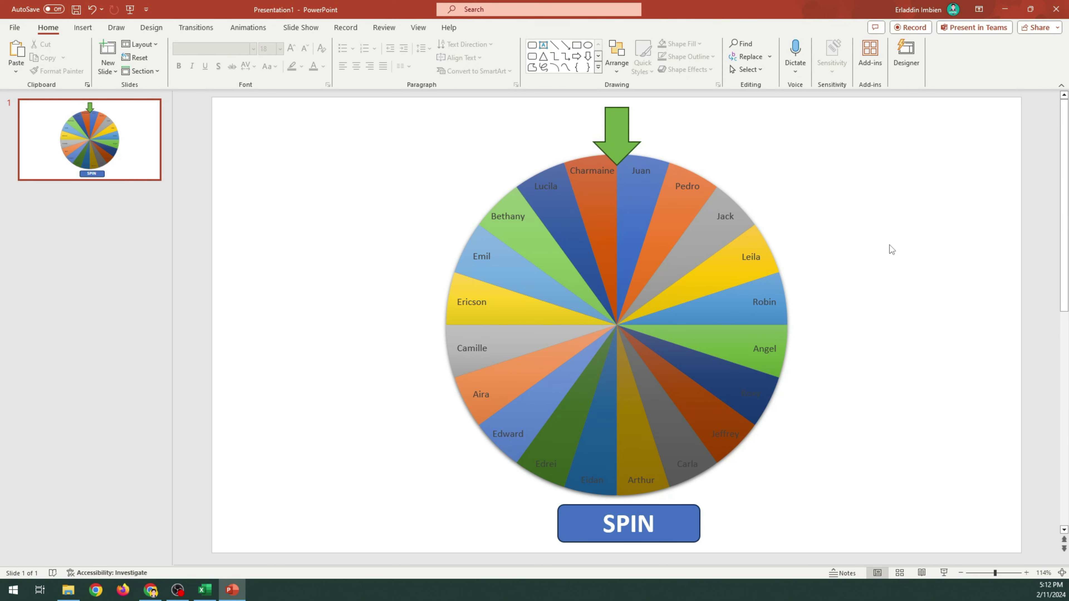
Apply the Spin emphasis animation to the pie chart wheel and show the Animation Pane.
left_click(599, 329)
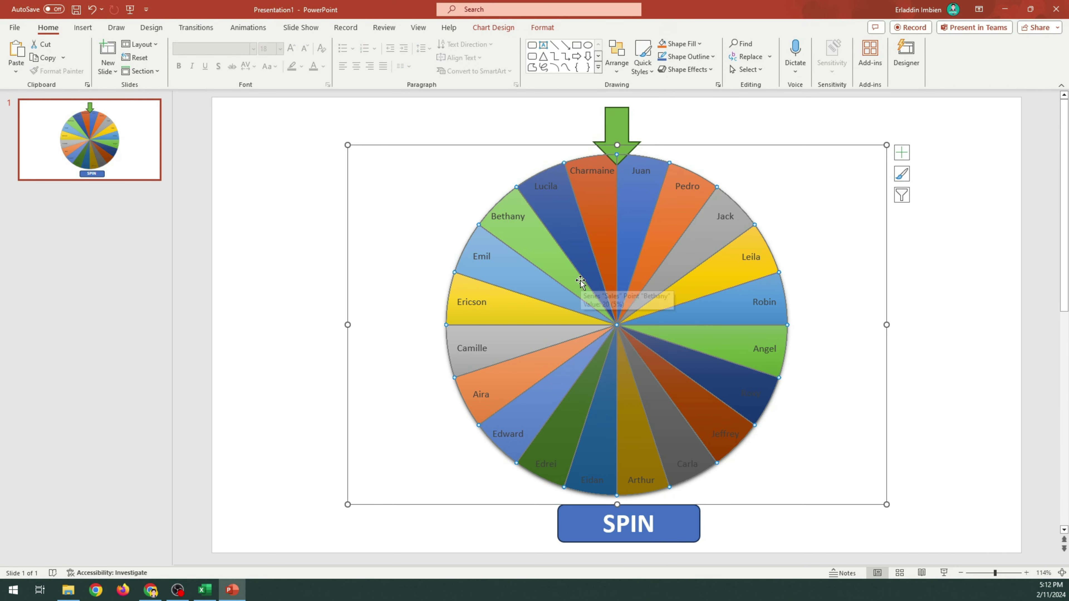
left_click(245, 28)
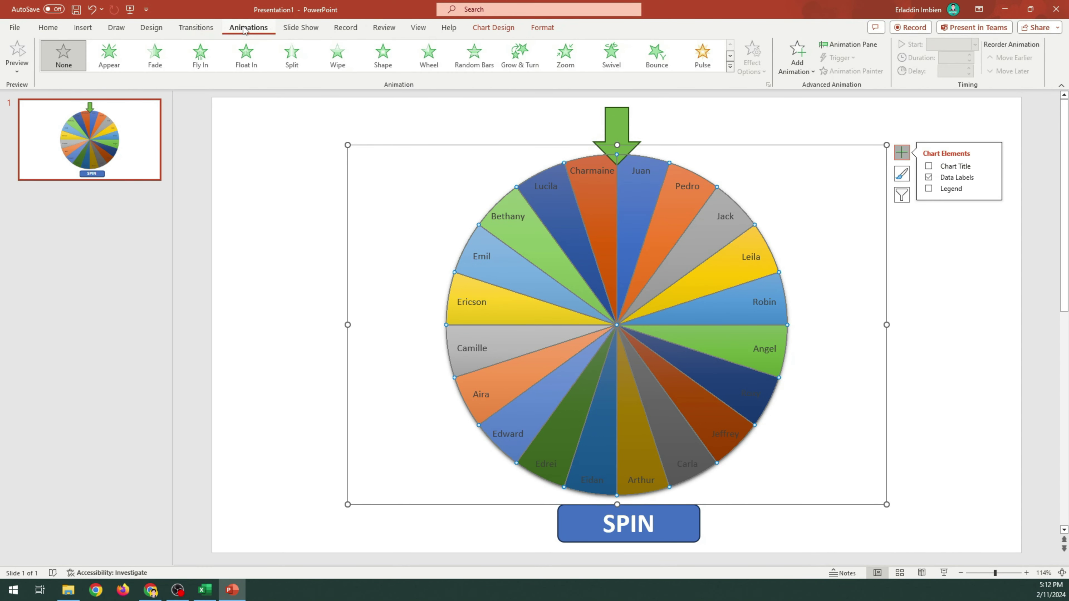
left_click(730, 66)
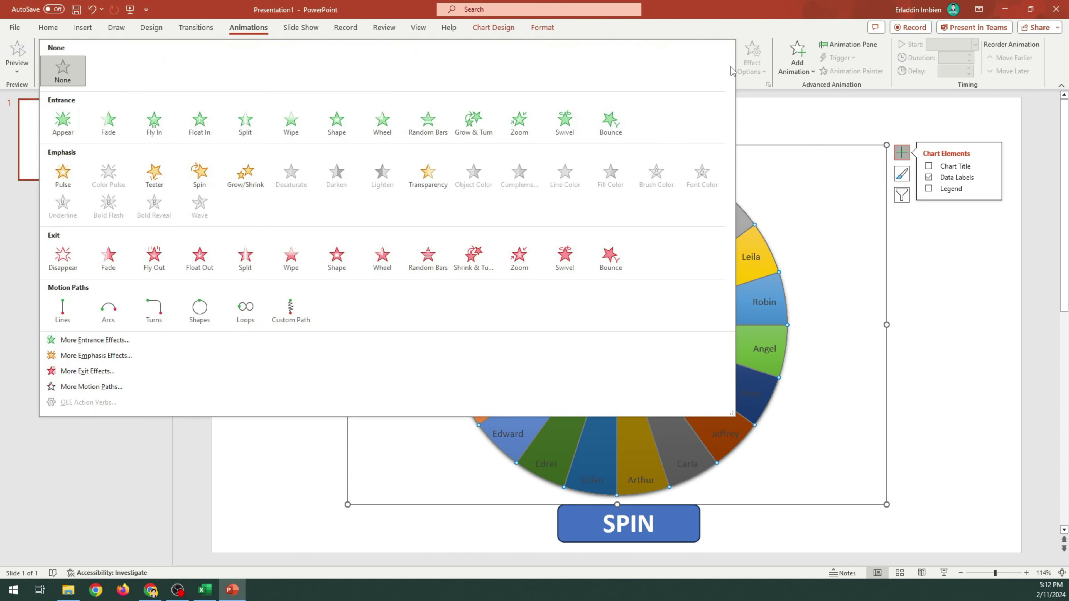
left_click(199, 172)
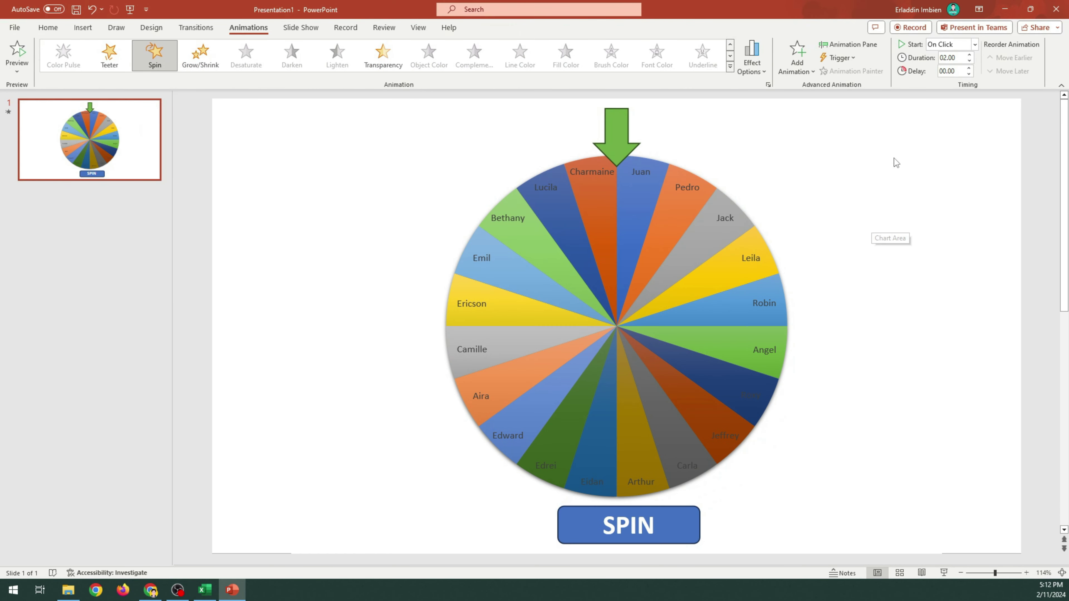
left_click(845, 47)
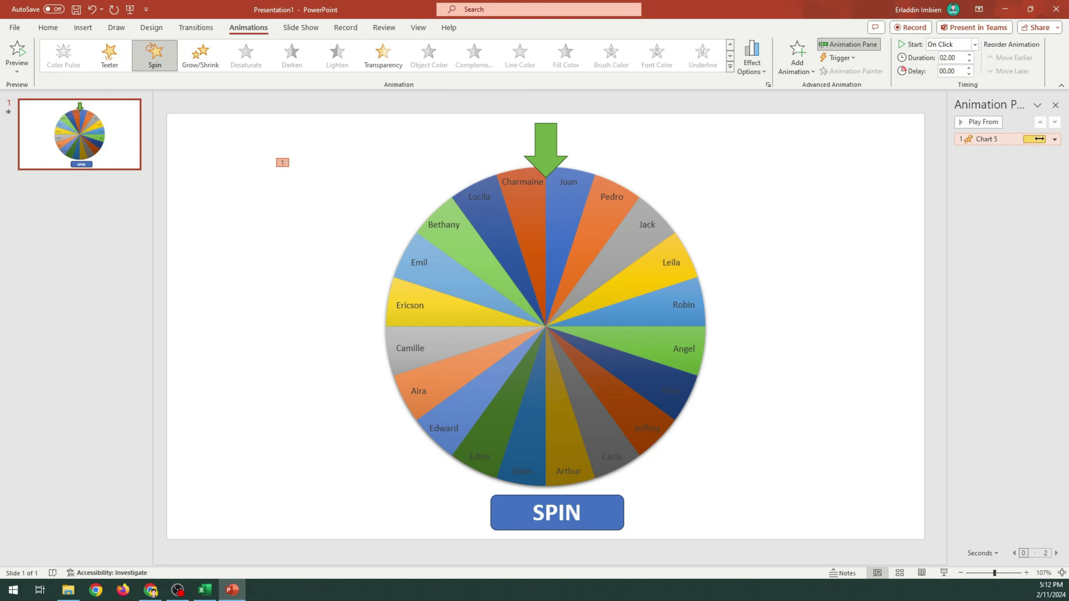
Set the wheel's Spin timing to a 1-second duration, repeating until next click.
left_click(1056, 142)
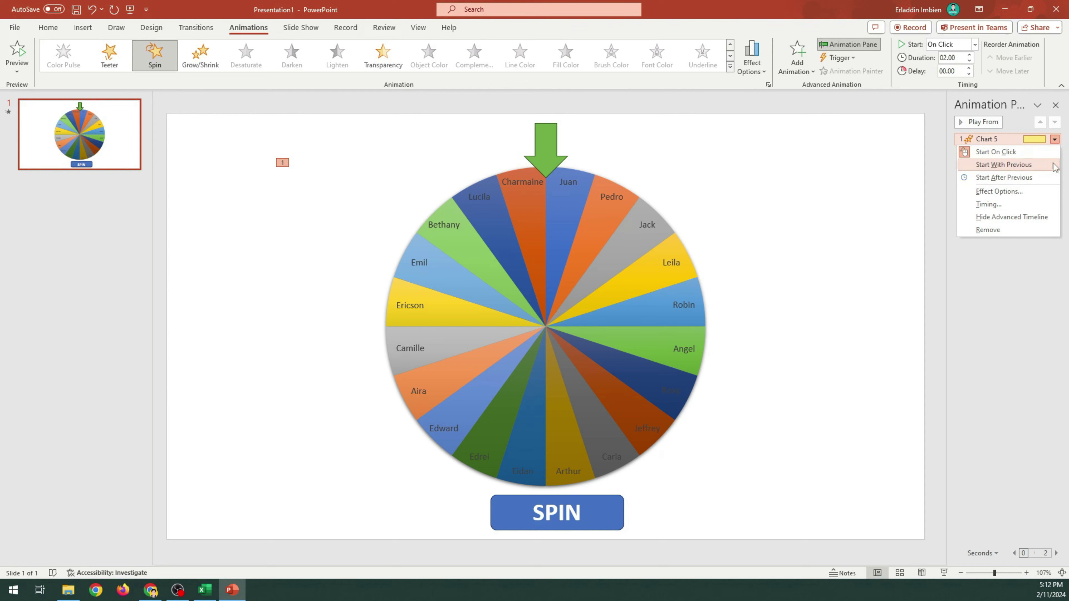
left_click(1042, 192)
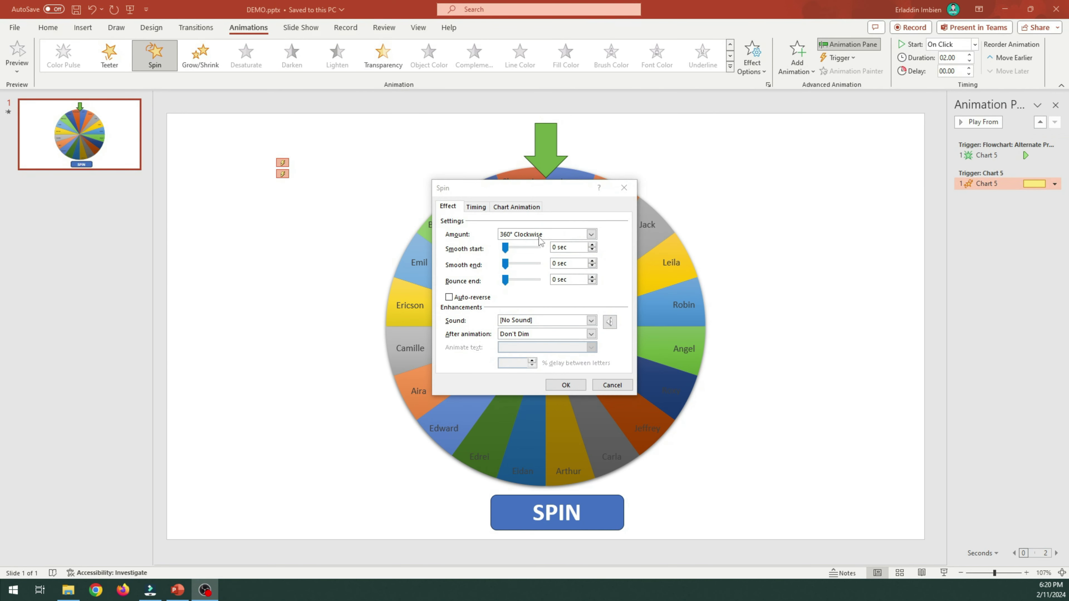
left_click(480, 209)
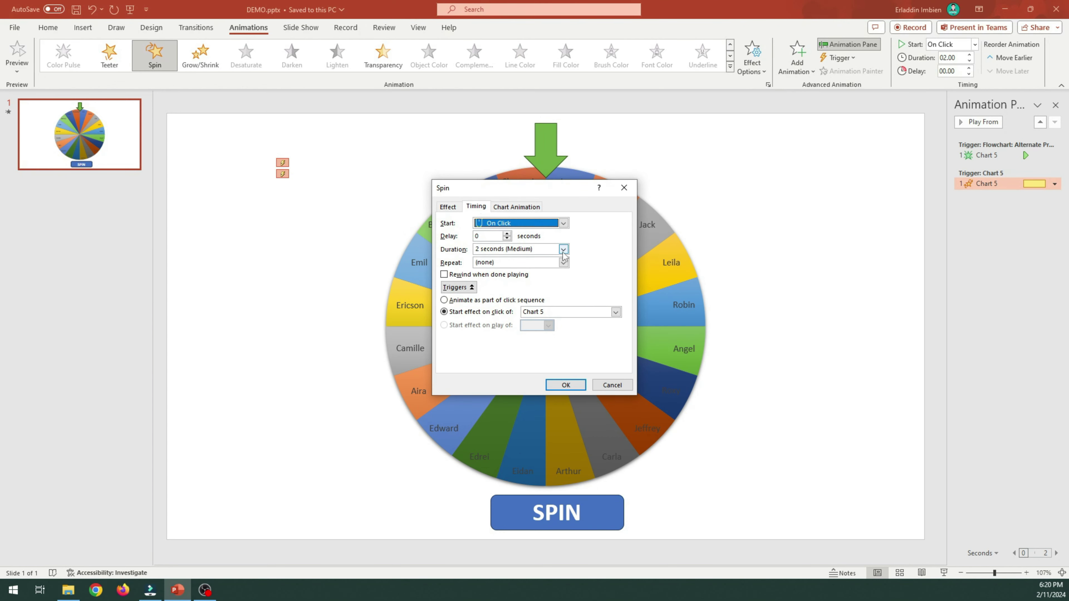
left_click(564, 249)
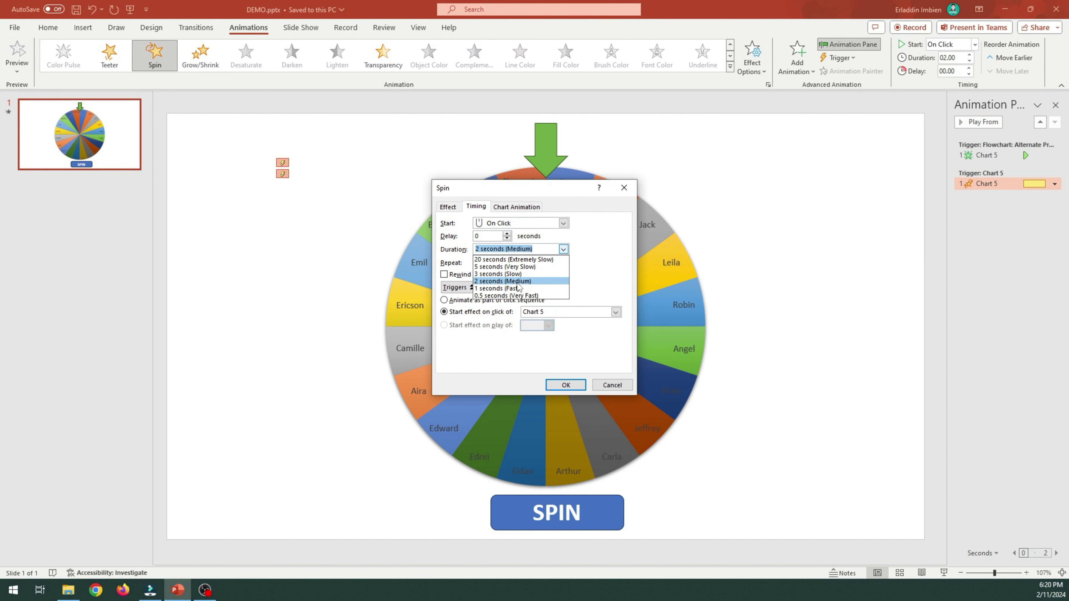
left_click(519, 289)
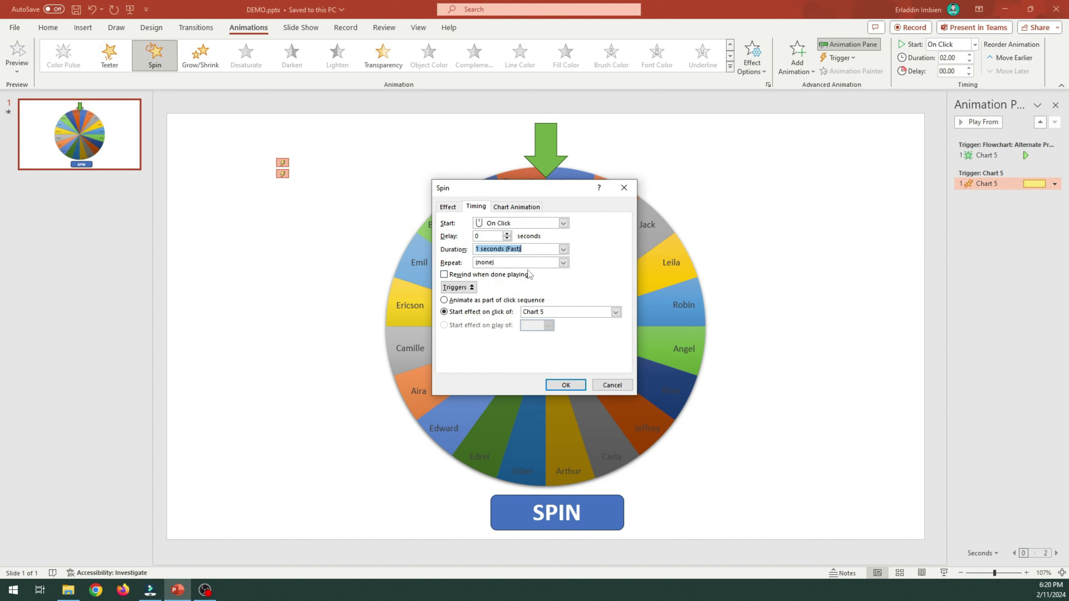
left_click(563, 262)
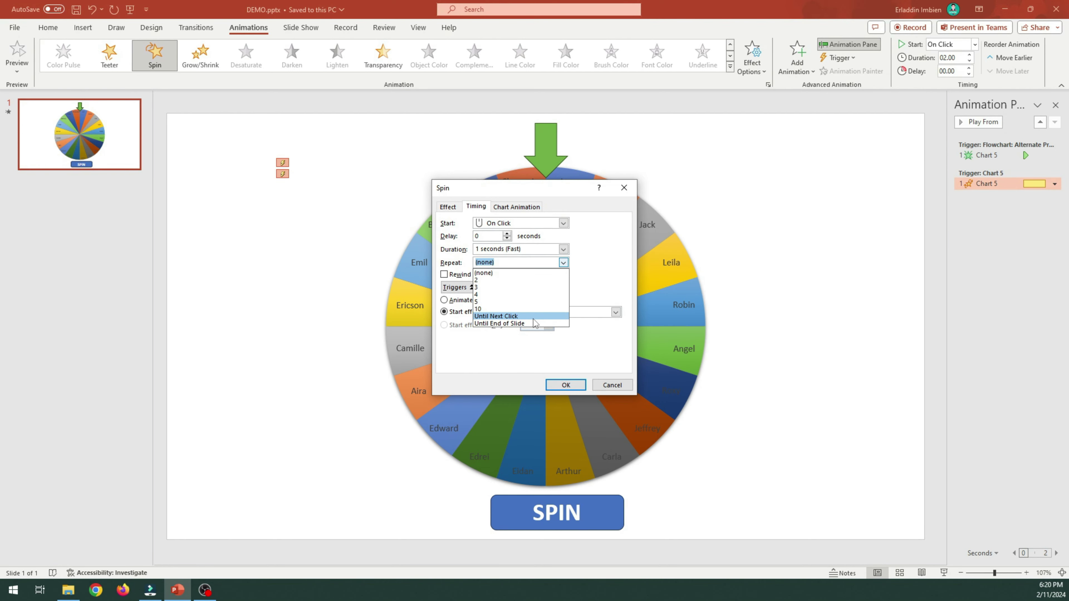
left_click(522, 316)
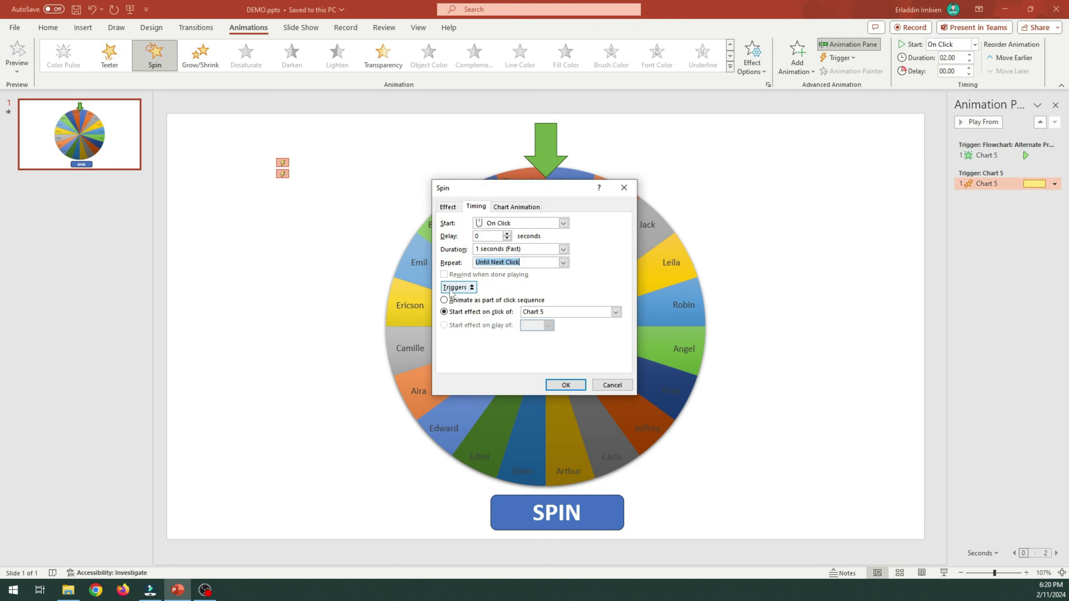
Make the Spin start on click of the SPIN button shape and confirm the settings.
left_click(457, 288)
left_click(457, 287)
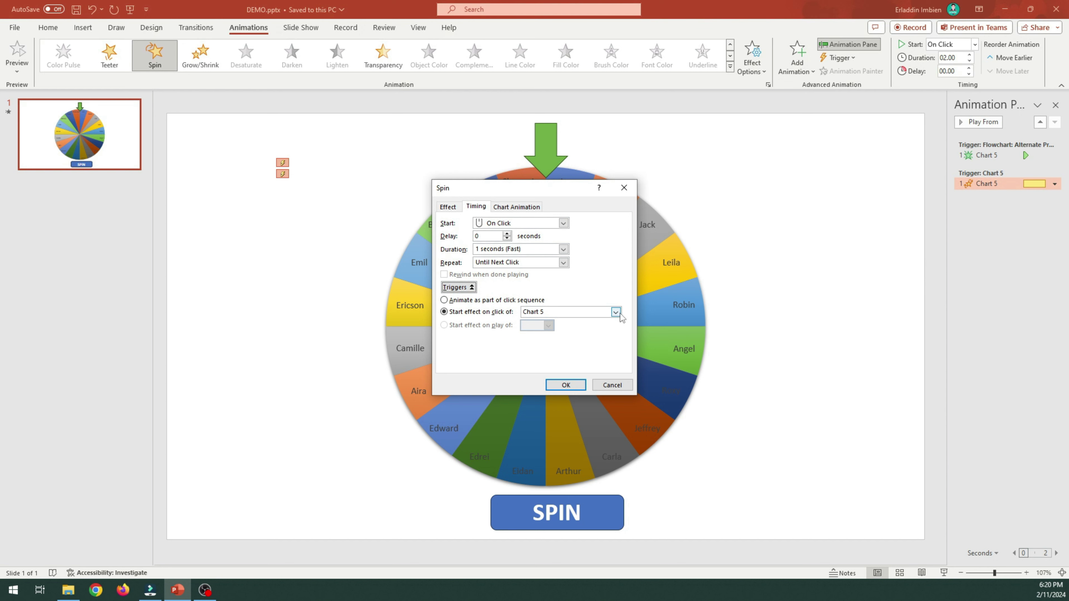
left_click(617, 312)
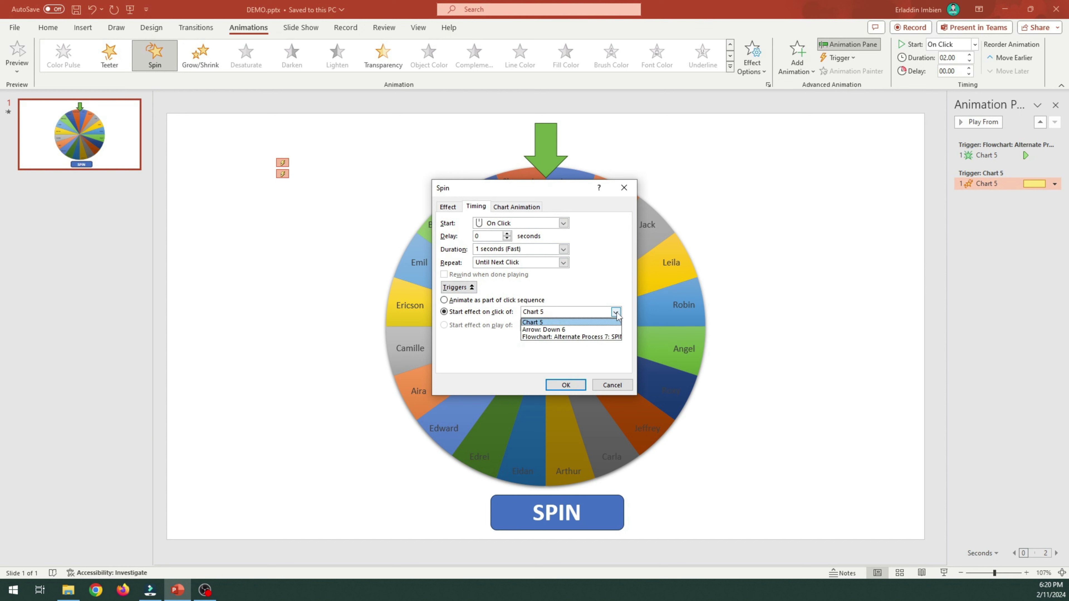
left_click(610, 337)
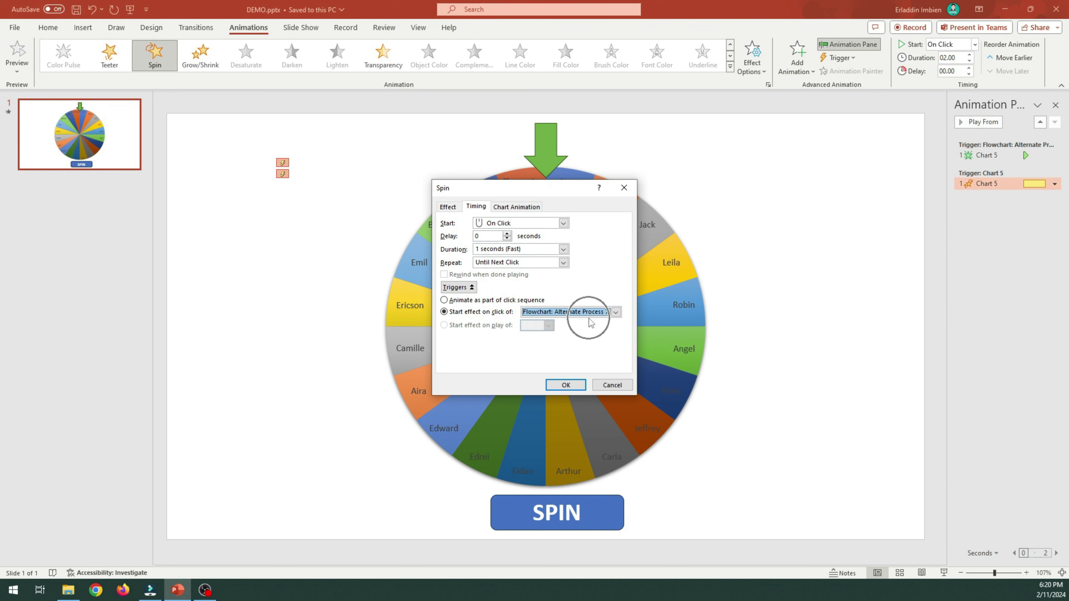
left_click(567, 385)
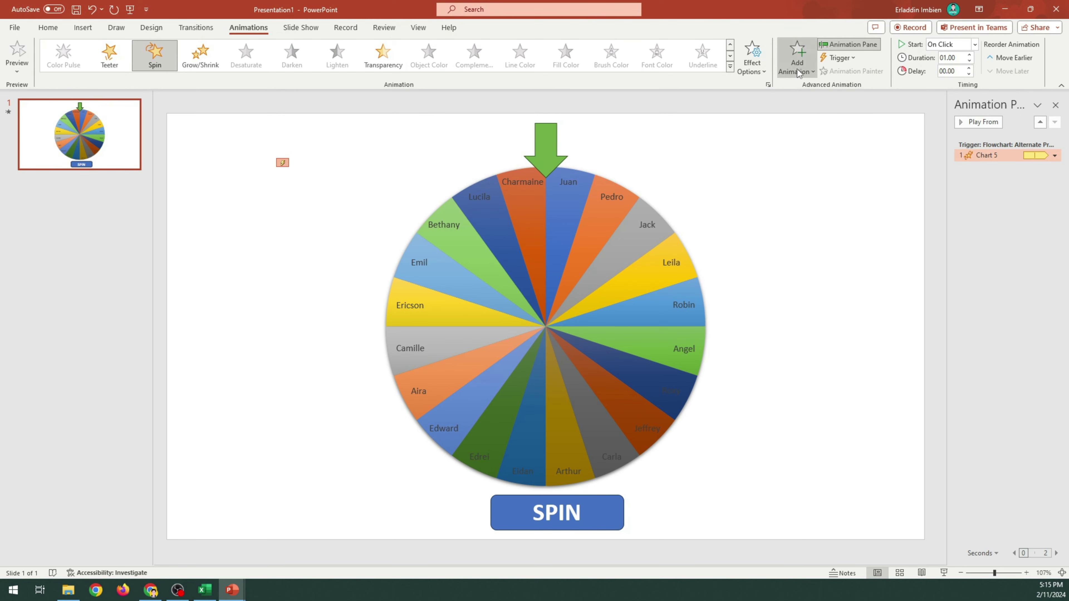
Add an Appear effect to the wheel, triggered on click of the SPIN button (Flowchart: Alternate Process 7).
left_click(798, 72)
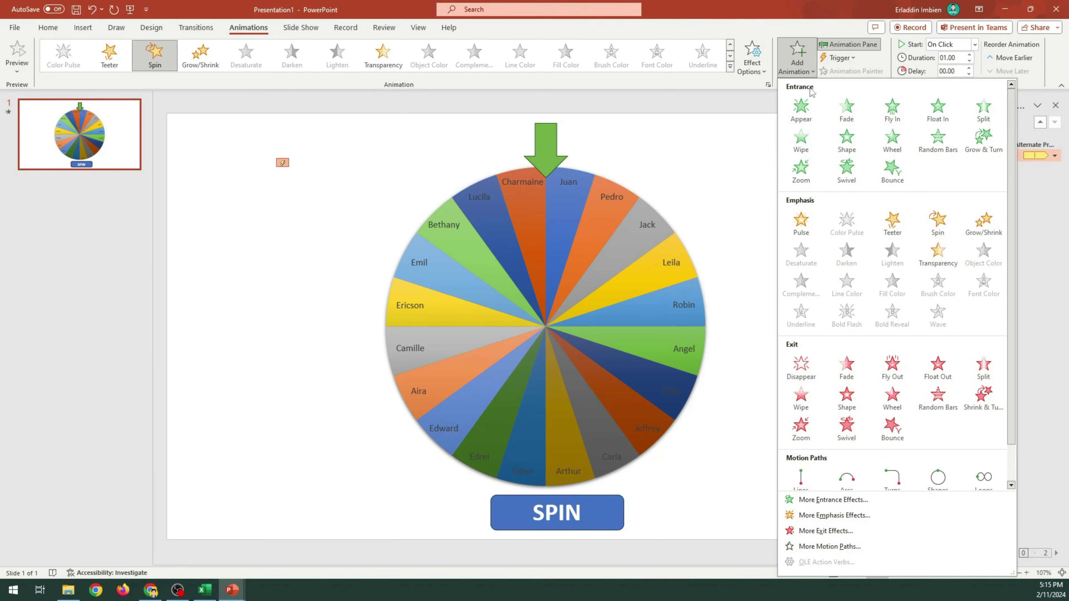
left_click(811, 120)
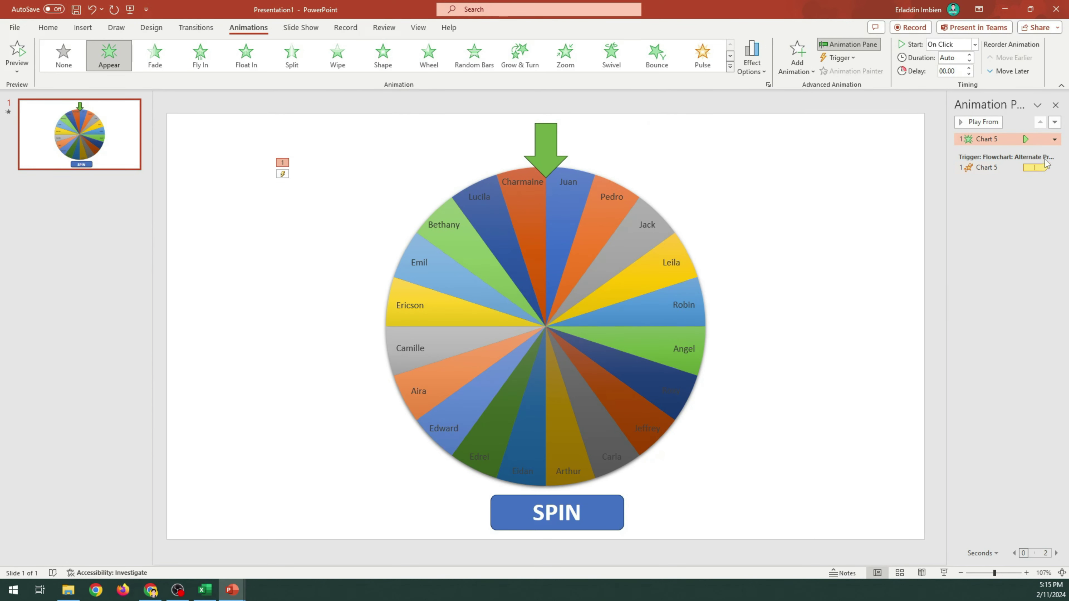
left_click(1055, 140)
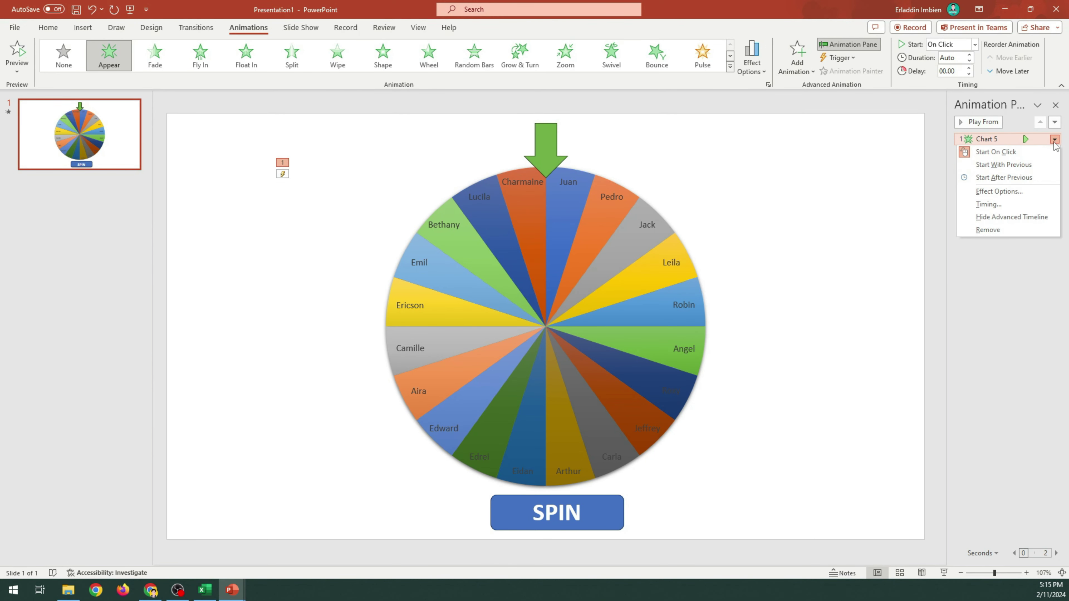
left_click(1014, 193)
left_click(477, 226)
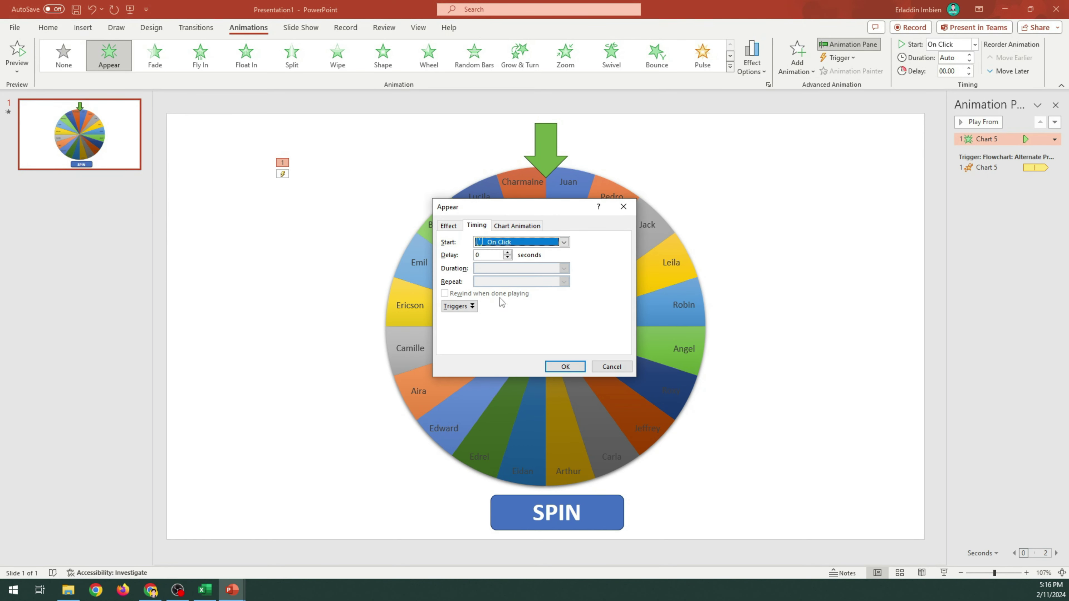
left_click(459, 306)
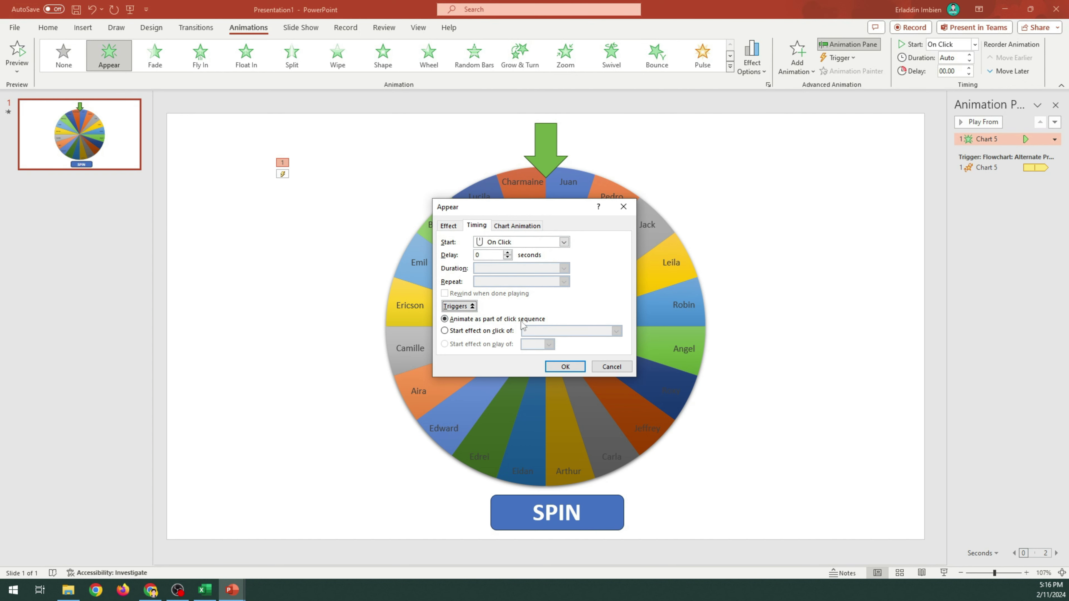
left_click(478, 331)
left_click(616, 333)
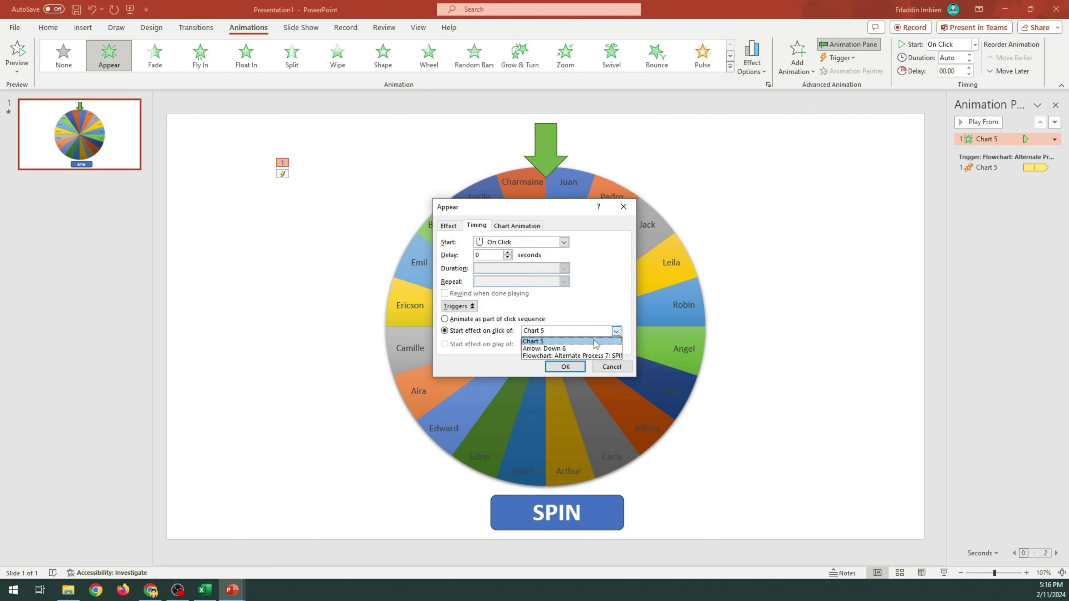
left_click(584, 357)
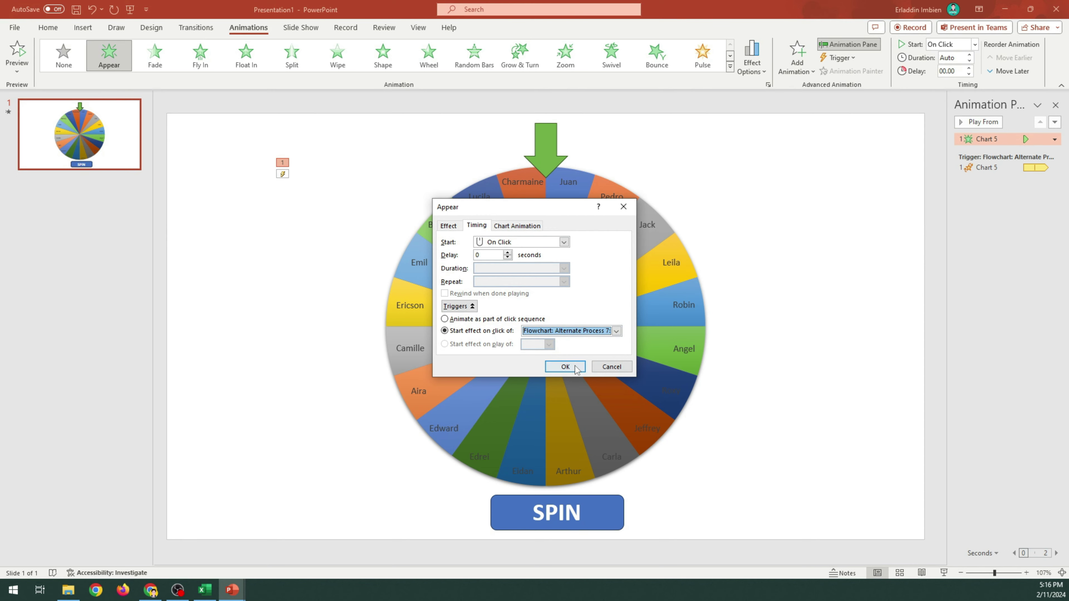
left_click(565, 366)
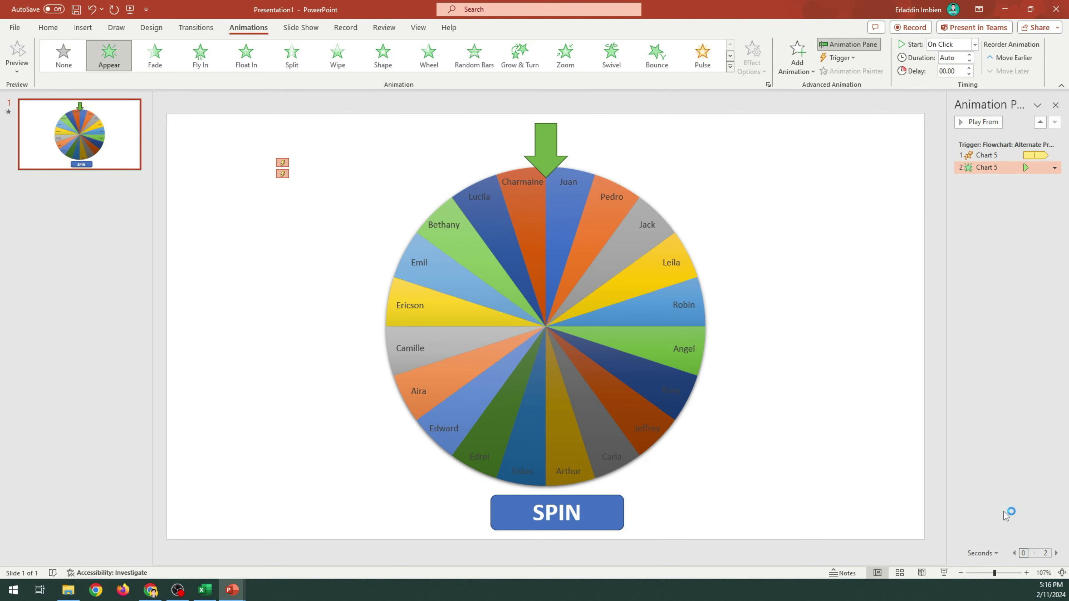